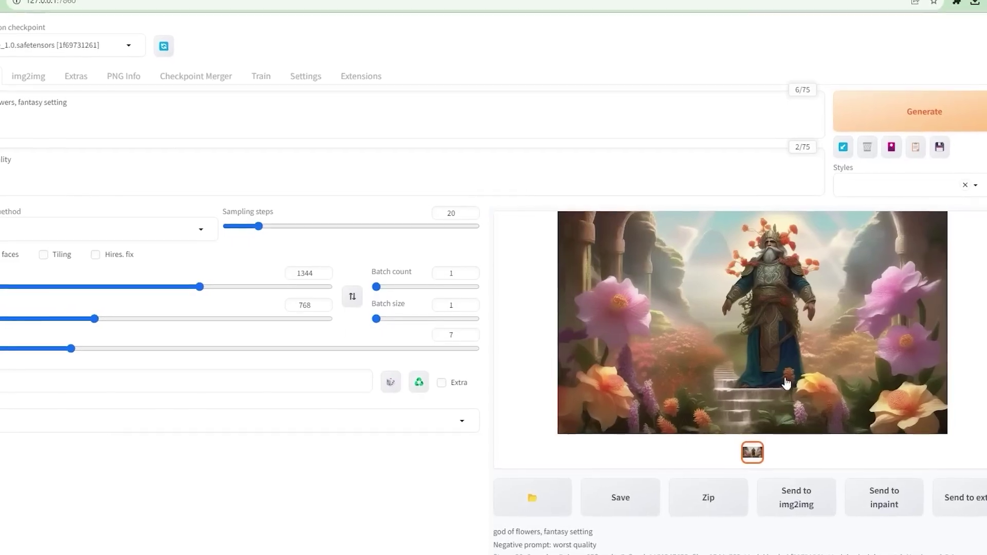
View the flower-god image full-screen and lower denoising strength from 0.75 to 0.25
click(764, 360)
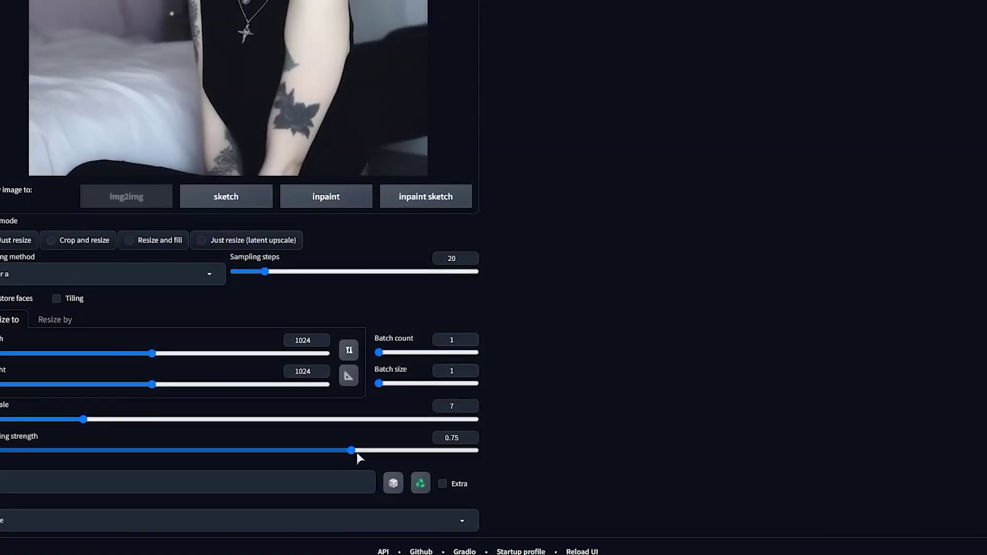
drag(352, 450, 118, 450)
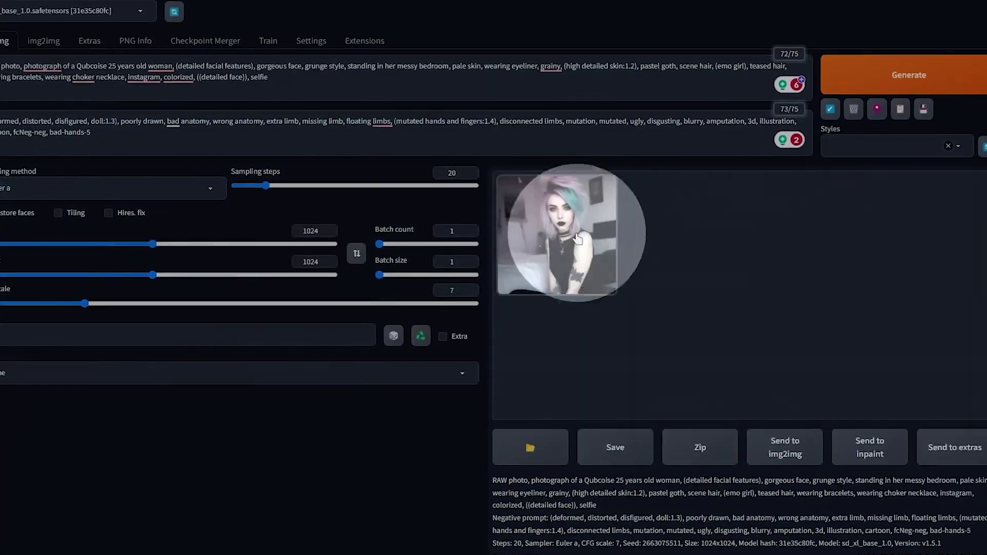
View the portrait full-screen, preview the third Clipdrop image larger, then start a Playground AI generation
click(578, 239)
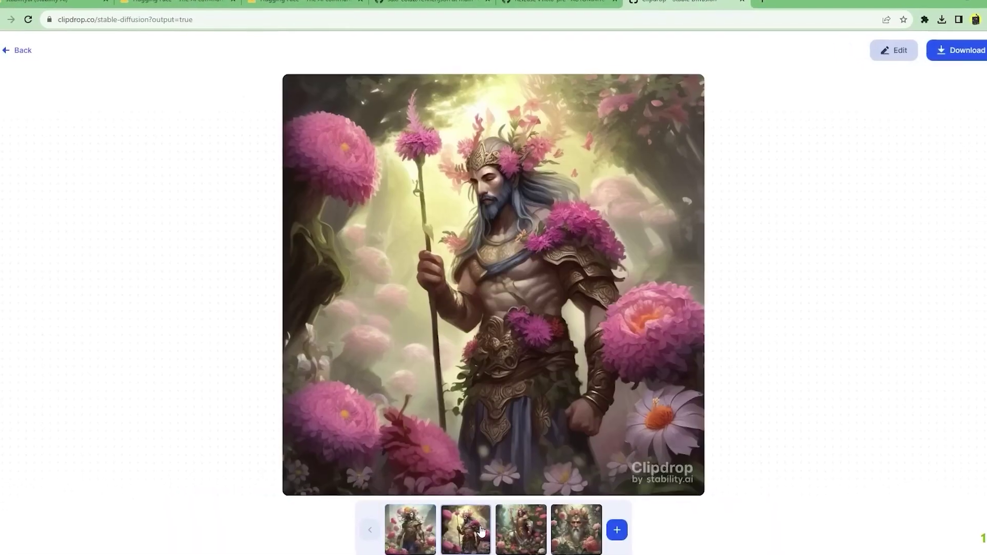
click(525, 534)
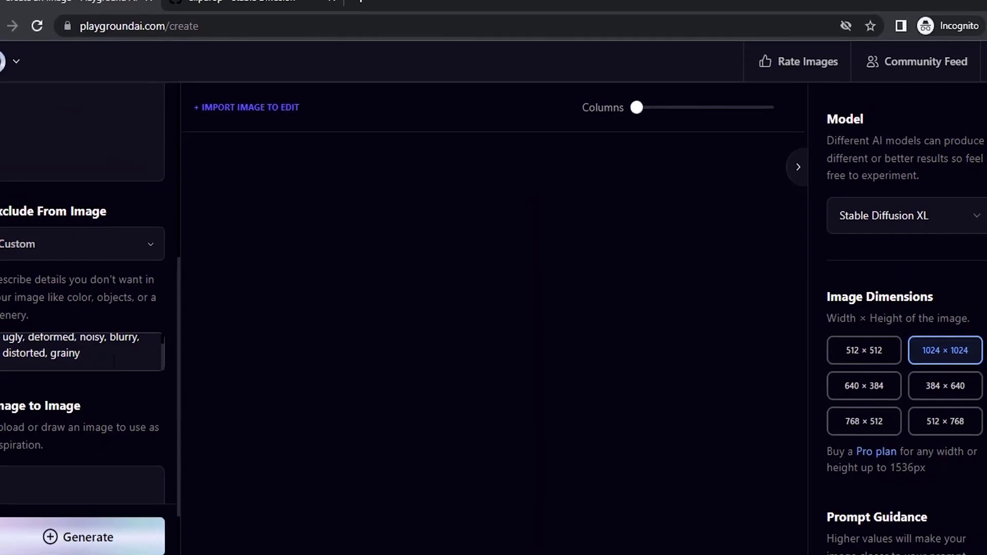
click(77, 540)
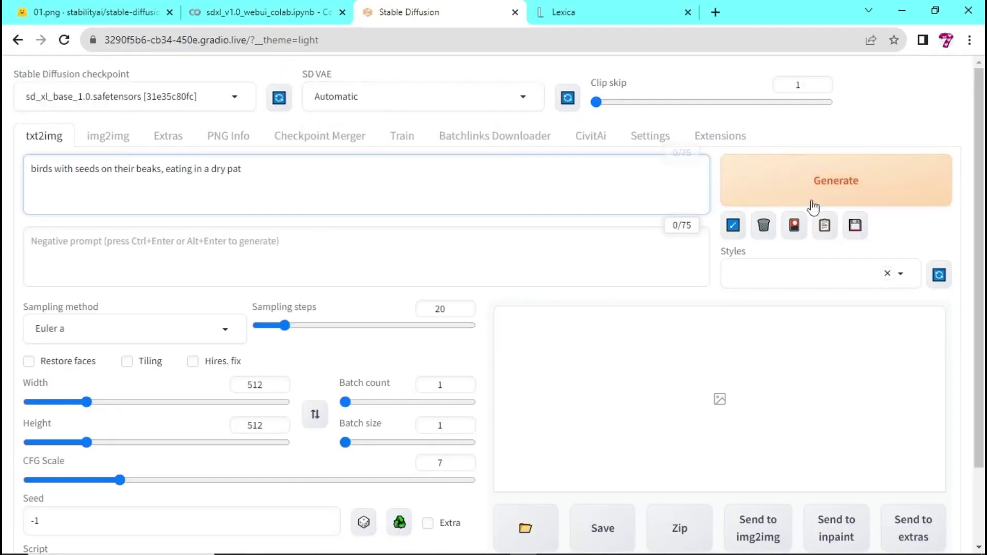
Generate the birds image, scroll over the results, then start the next generation
click(818, 195)
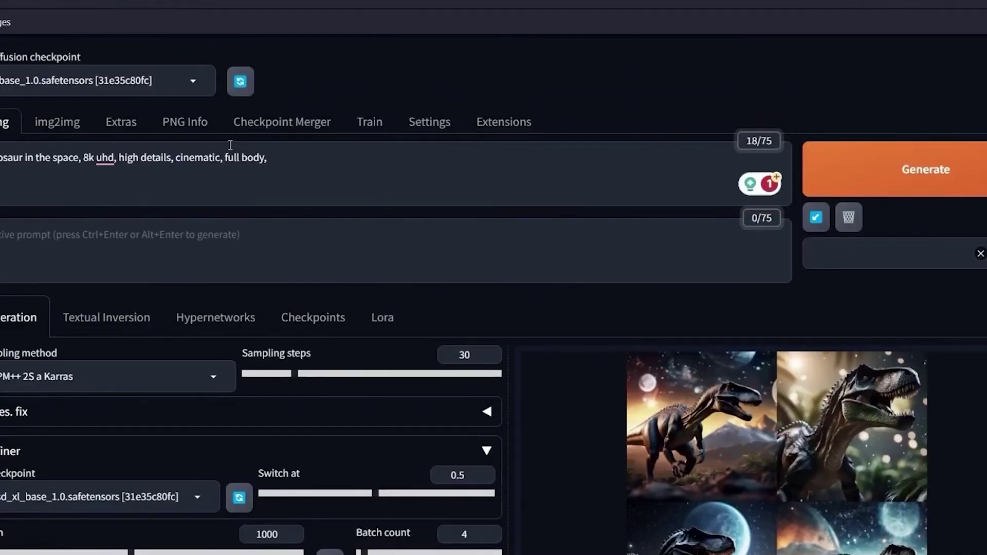
scroll(379, 338, down, 6)
scroll(287, 241, up, 10)
scroll(300, 293, down, 1)
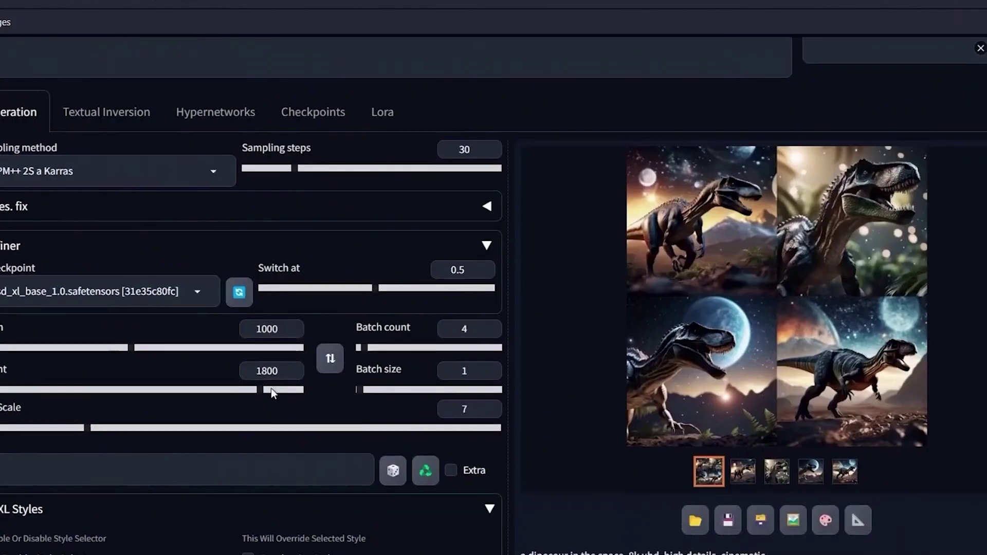
scroll(377, 334, up, 4)
click(922, 176)
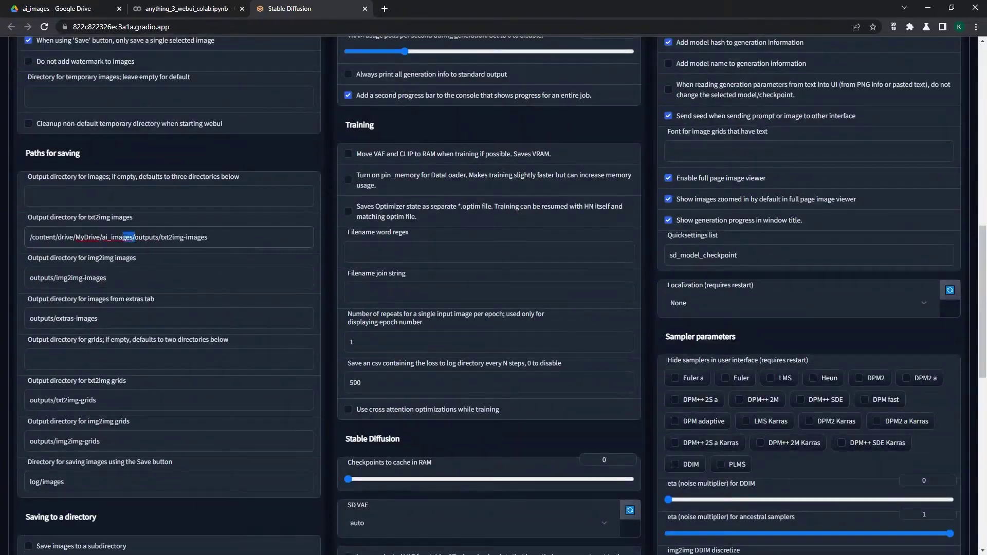
Open the saved mermaid.png image from the Drive folder
scroll(494, 308, up, 5)
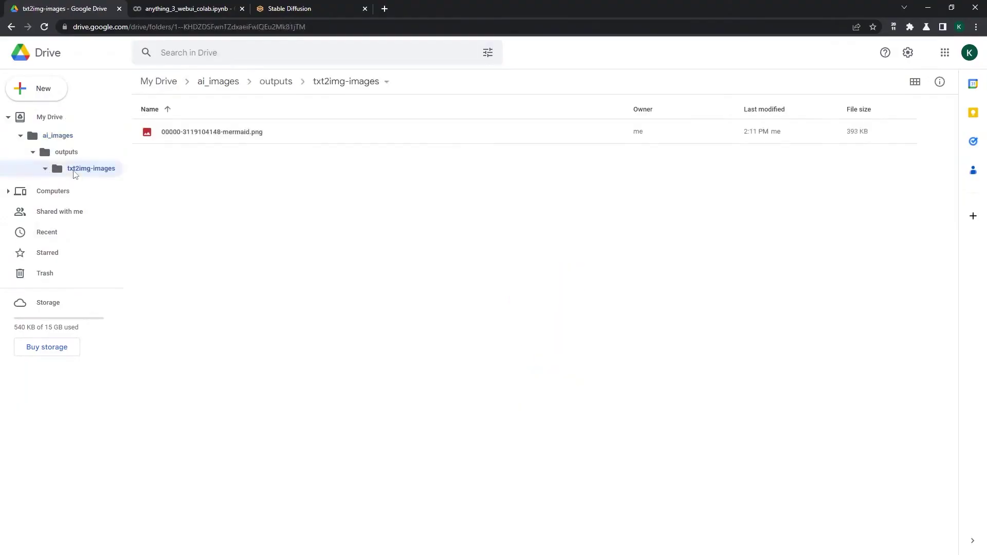
double_click(241, 132)
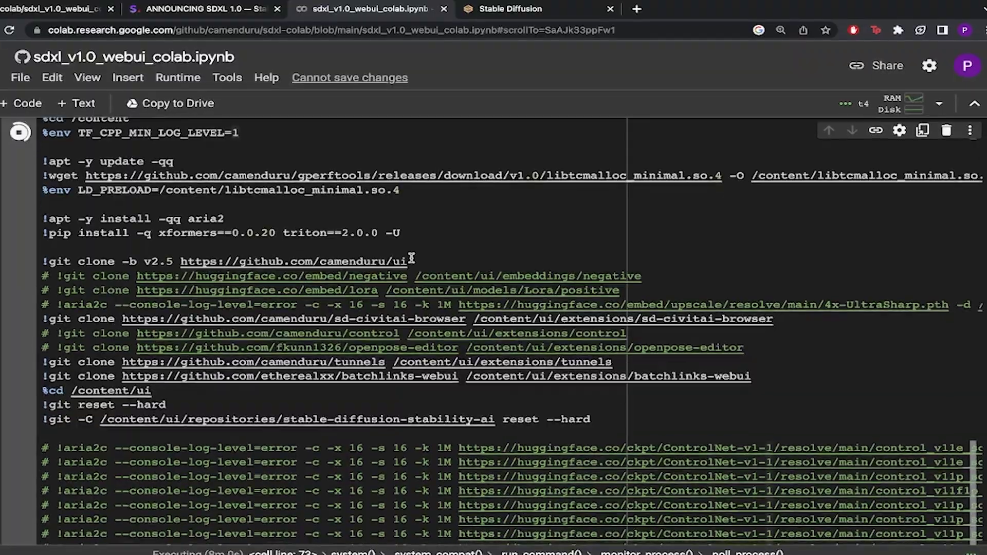
Scroll down the Python release page to its Files table with the Windows 64-bit installer
scroll(411, 258, down, 10)
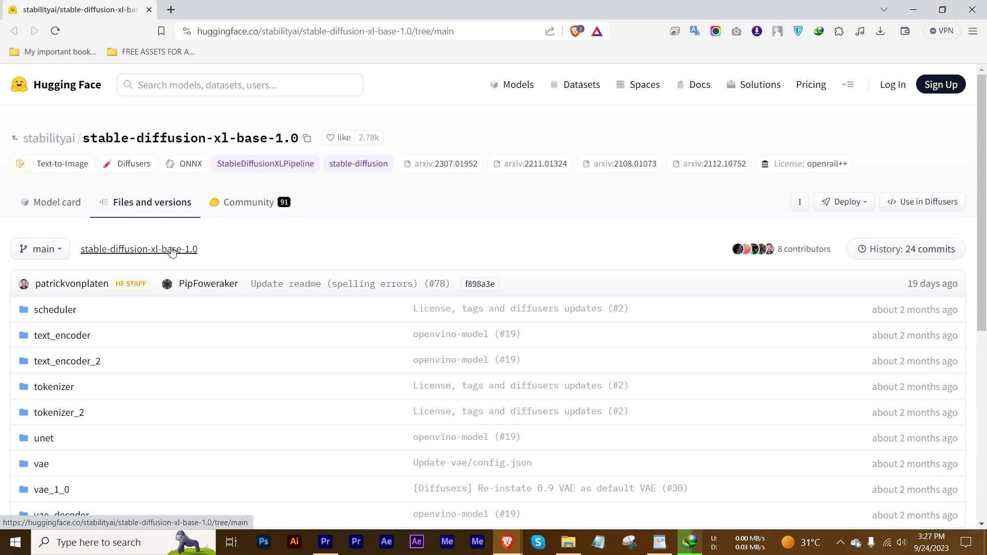
Scroll through the stable-diffusion-xl-base-1.0 file list
scroll(173, 252, down, 7)
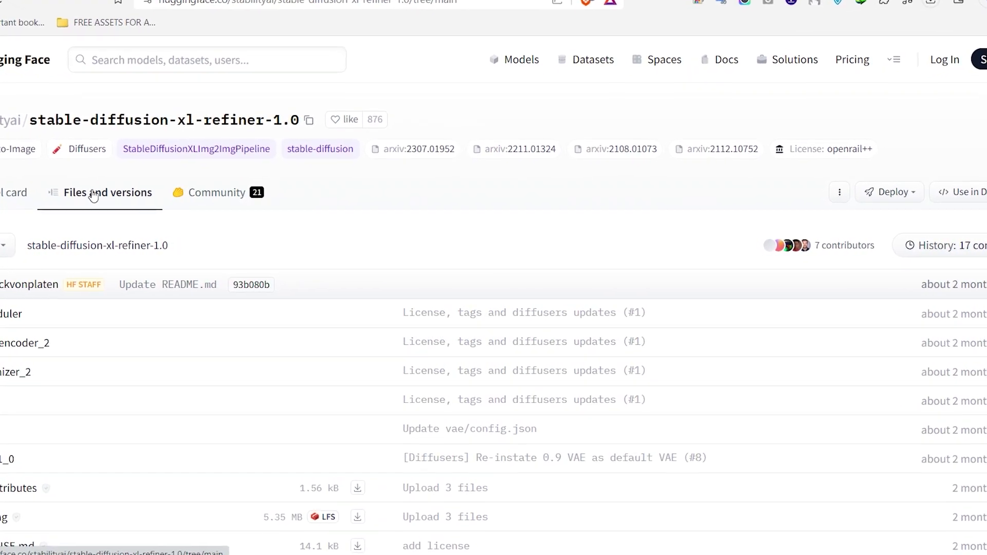
Scroll through the stable-diffusion-xl-refiner-1.0 file list
scroll(112, 342, down, 3)
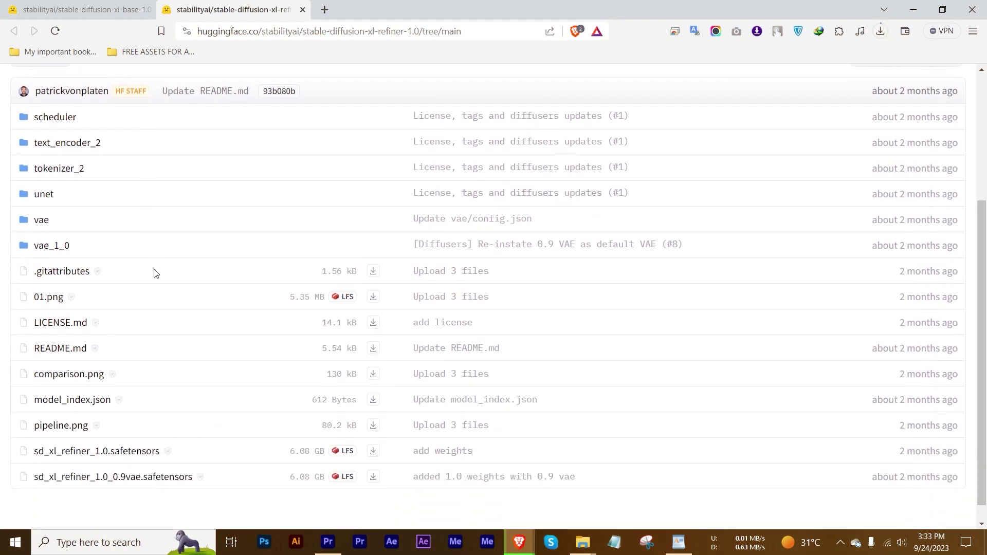
scroll(156, 283, down, 1)
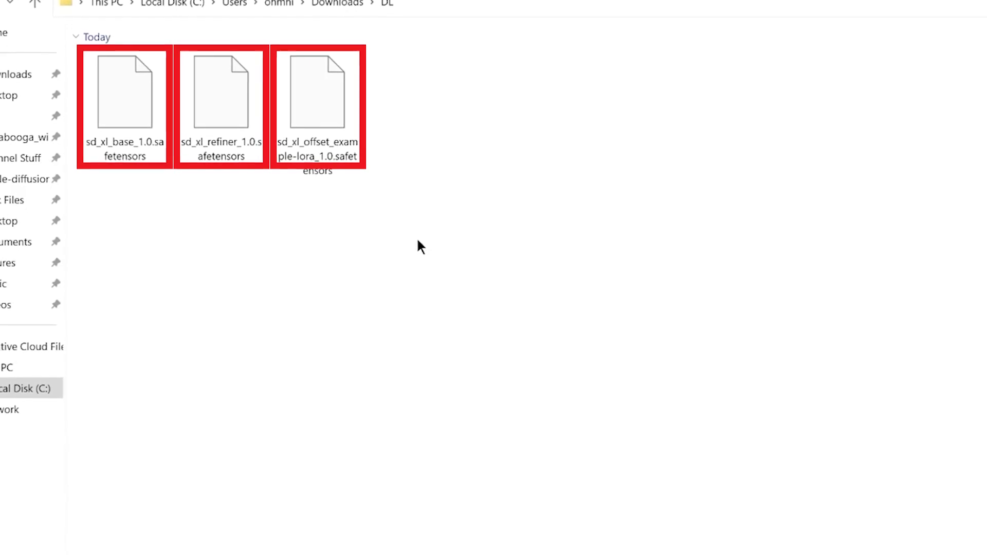
Move the SDXL base and refiner files into models\Stable-diffusion
mouse_move(232, 191)
mouse_down()
mouse_move(195, 179)
mouse_move(137, 113)
mouse_up()
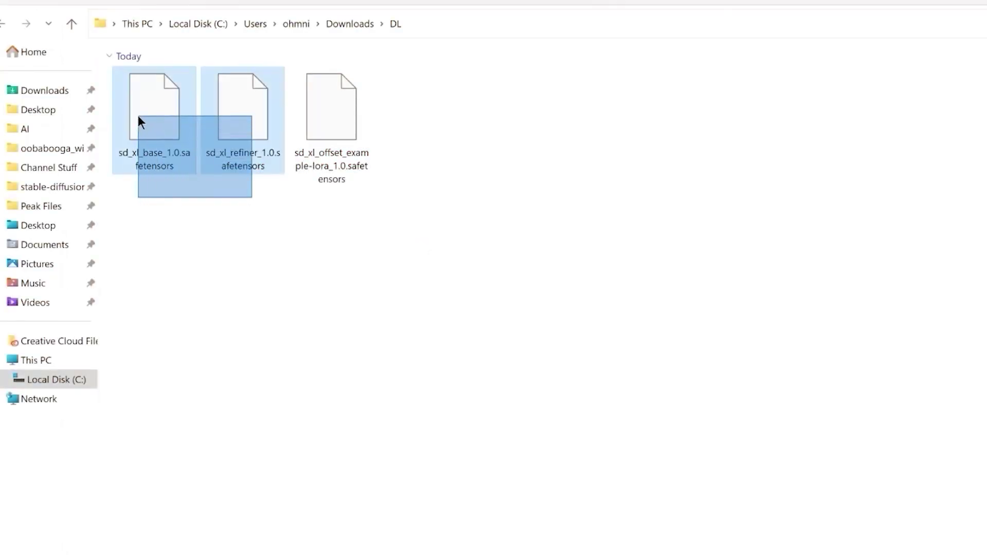
key(ctrl+x)
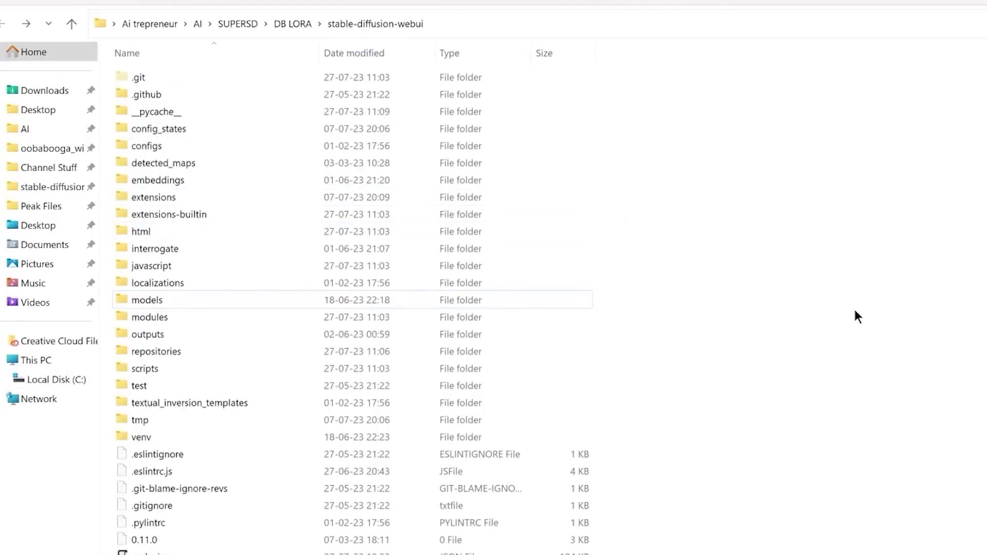
double_click(153, 302)
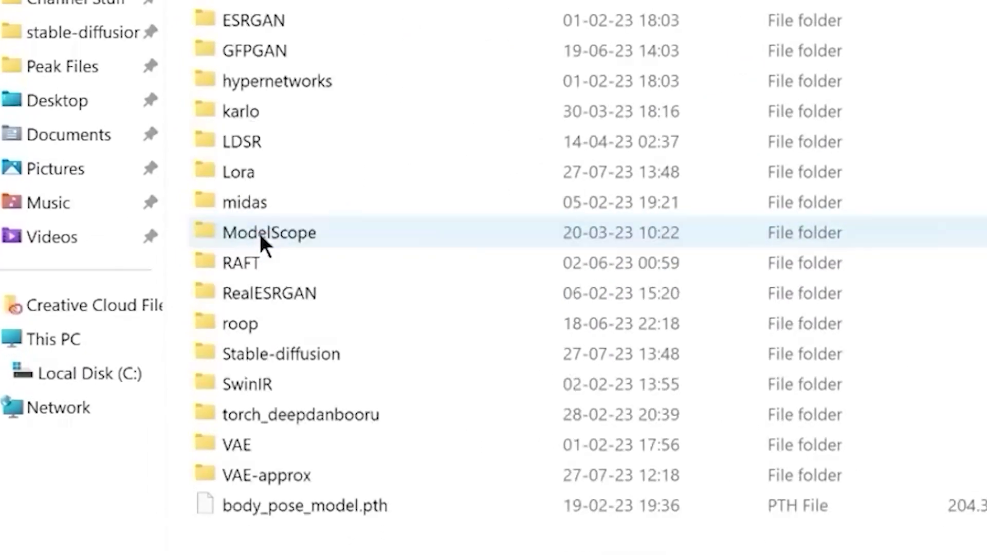
double_click(296, 354)
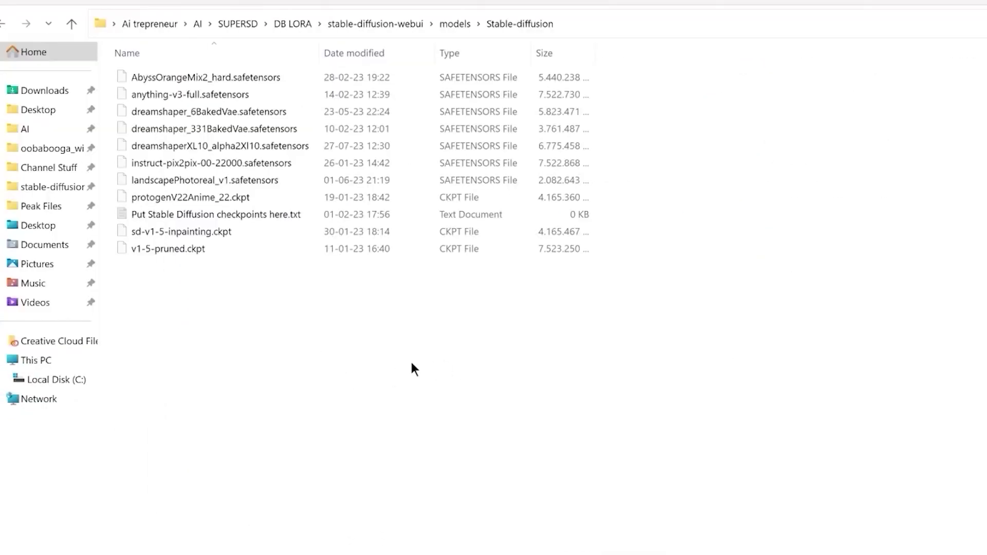
key(ctrl+v)
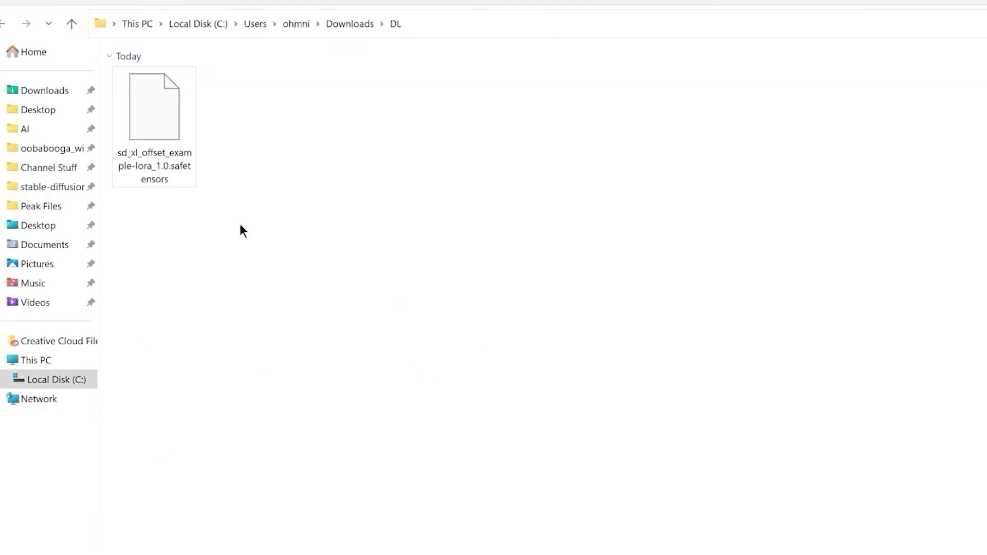
Move the sd_xl_offset_example-lora_1.0 file into models\Lora
drag(260, 226, 132, 114)
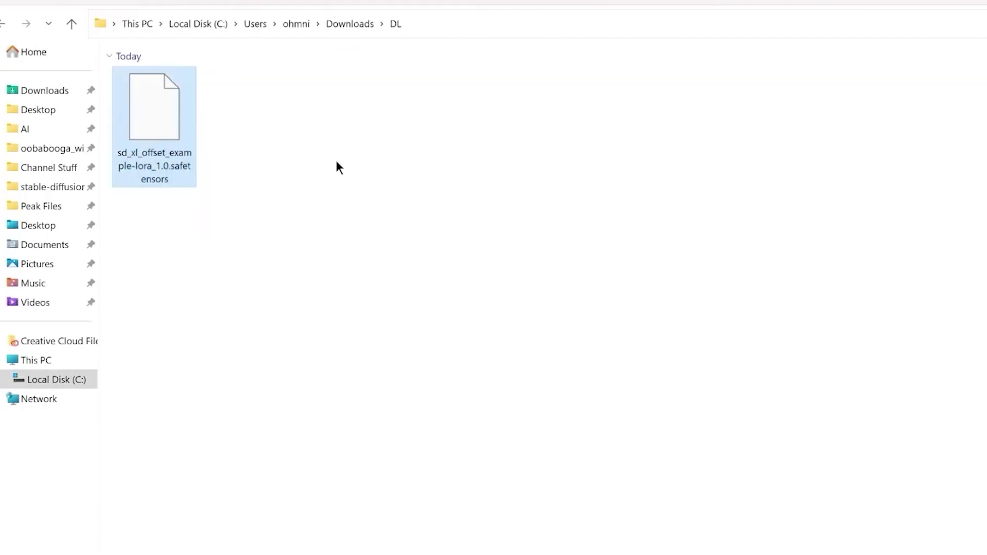
key(ctrl+x)
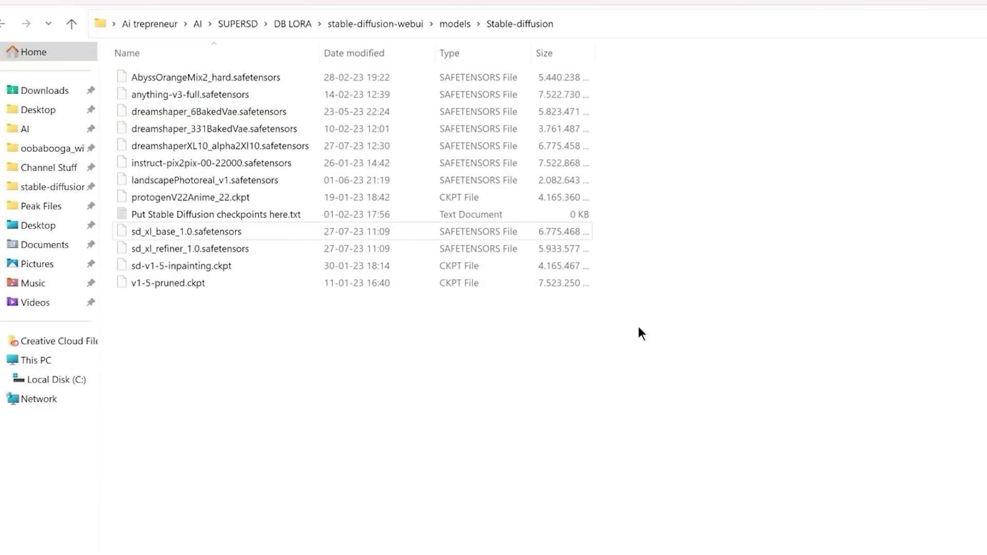
key(alt+Up)
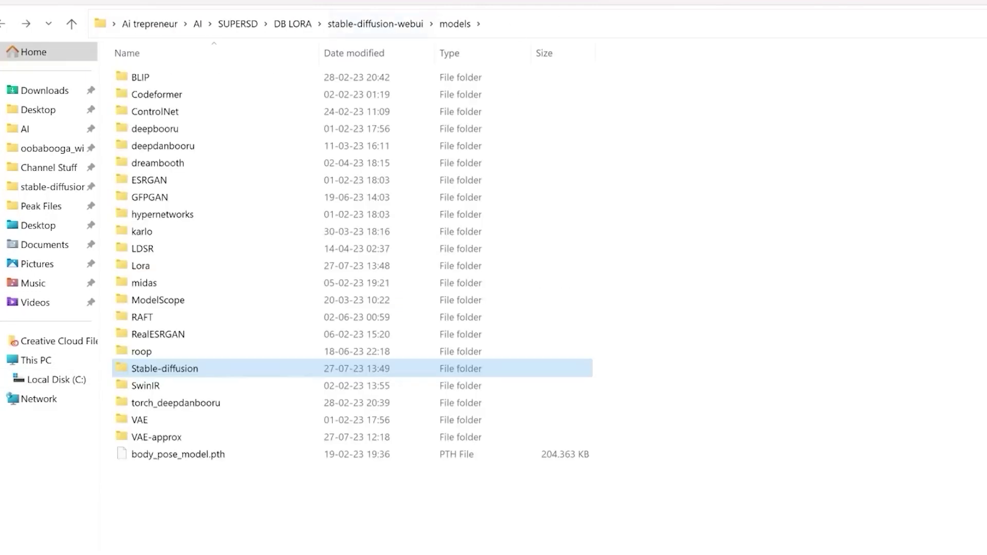
double_click(201, 267)
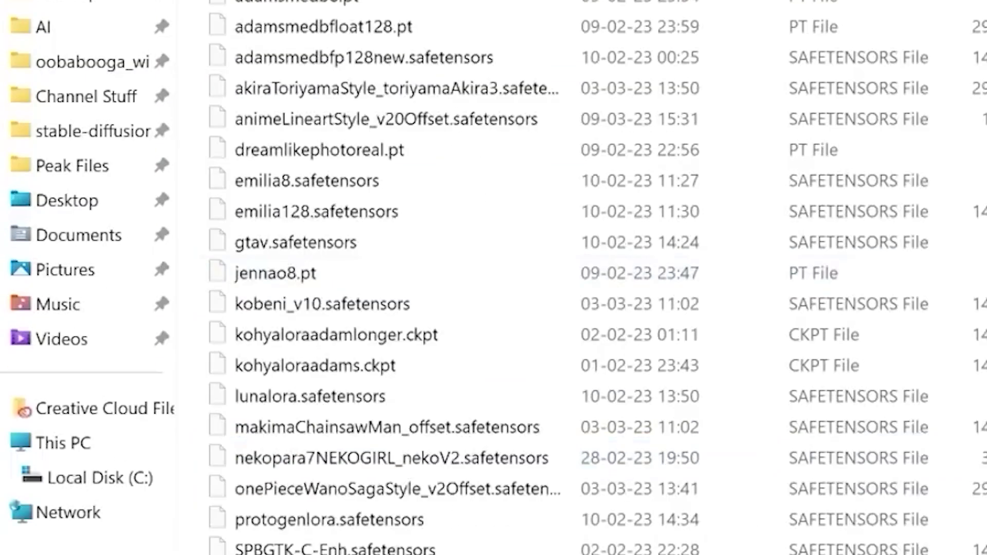
key(ctrl+v)
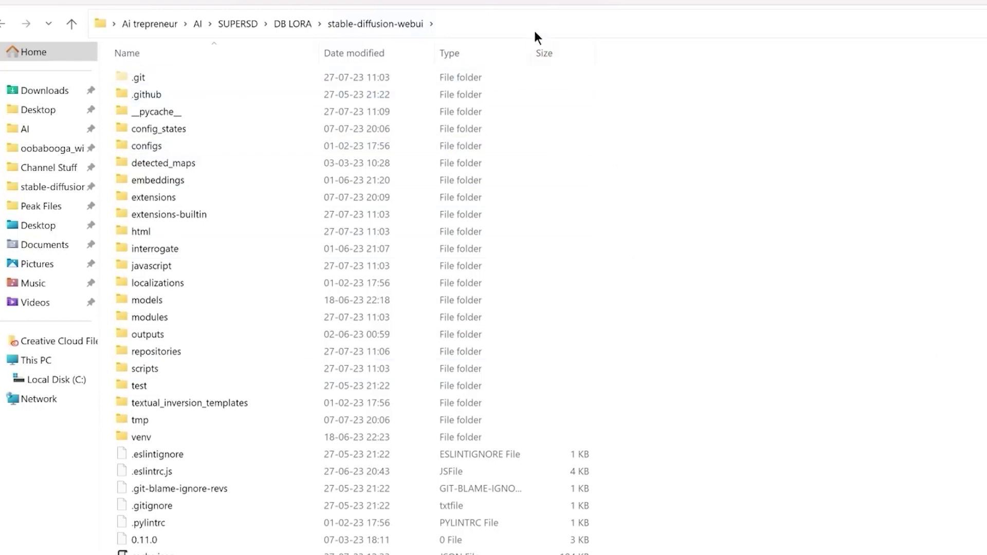
Launch Command Prompt in the stable-diffusion-webui folder using cmd in the address bar
click(509, 19)
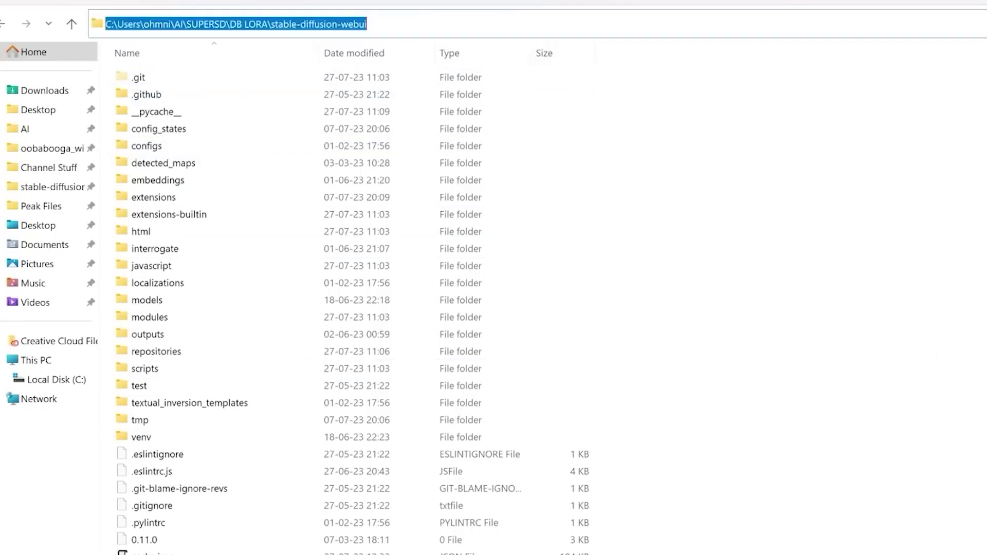
text(cmd)
key(Return)
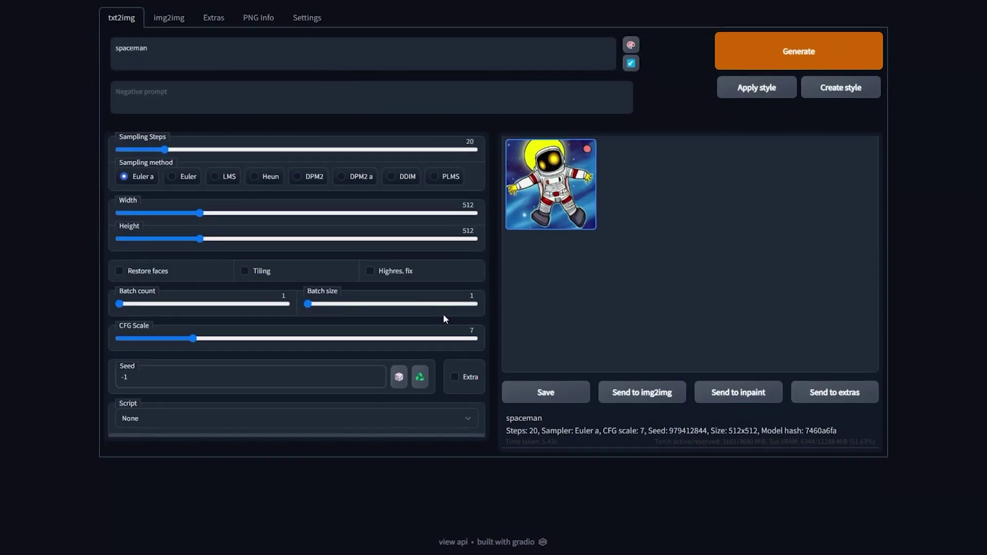
Enter the prompt 'realistic spaceman in a field of corn with a large fire portal behind, art by greg rutkowski' and negative prompt 'orange'
text(realistic spaceman in a field of corn with a large fire portal beh)
text(ind, art by greg rutkowski)
text(orange)
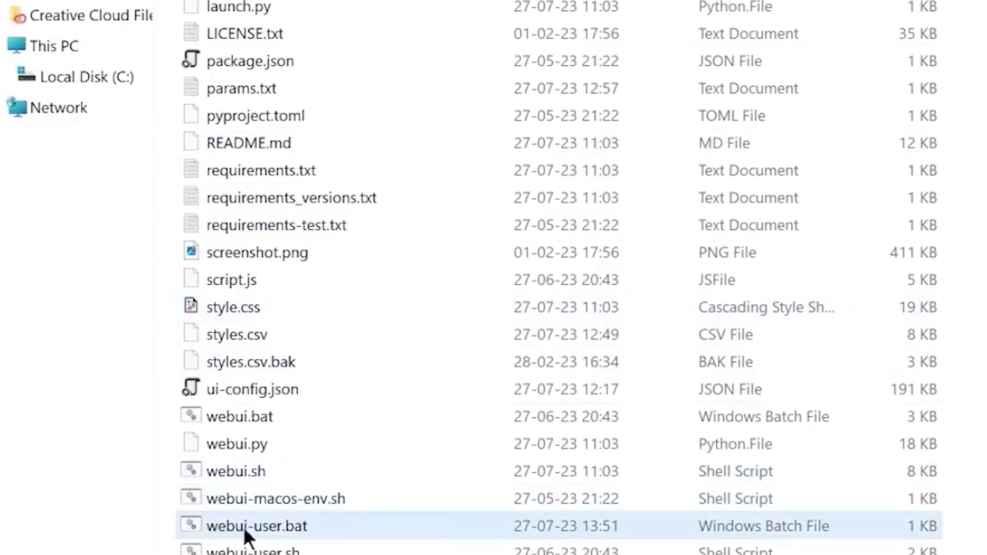
Open webui-user.bat from File Explorer in Notepad++ through its context menu
right_click(250, 529)
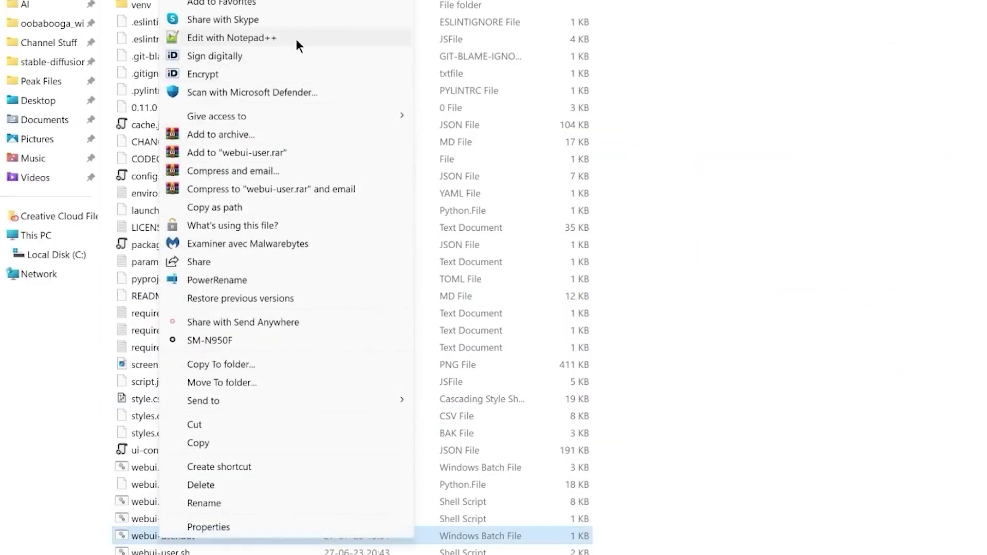
click(296, 39)
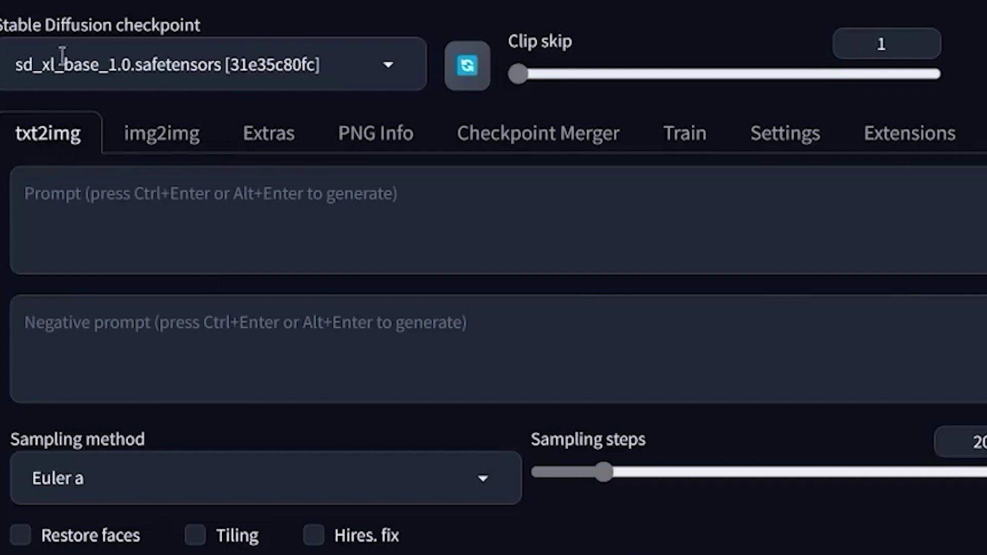
Enter the analog cat-in-a-spacesuit prompt and negative prompt, and set width and height to 1024
click(527, 233)
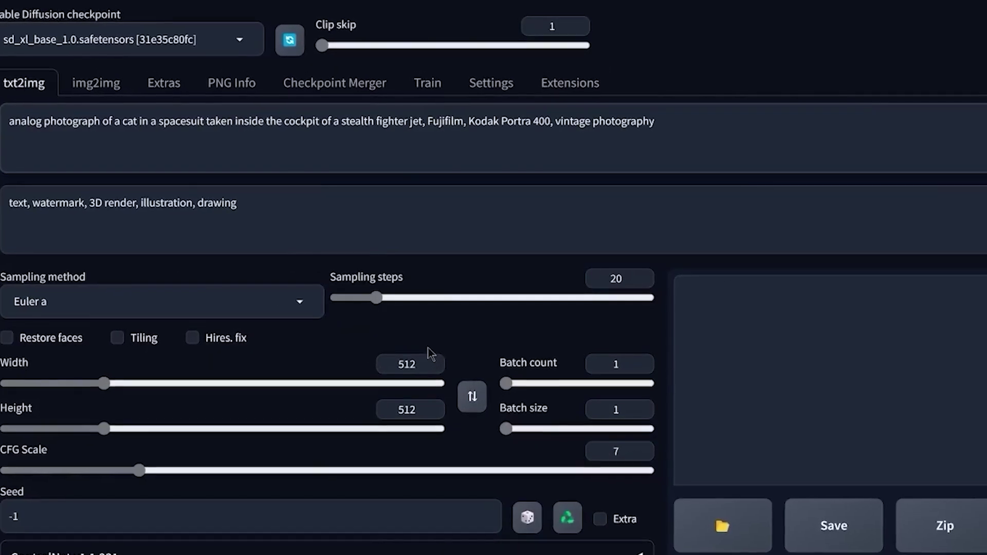
double_click(406, 365)
text(1024)
double_click(406, 413)
text(1024)
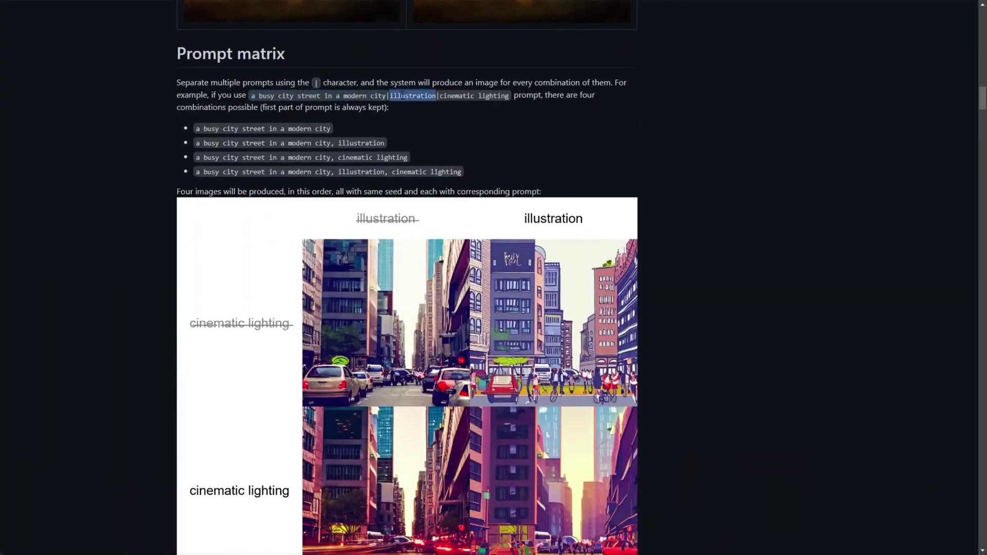
Scroll the documentation down to the Attention section and select its heading
scroll(544, 199, down, 20)
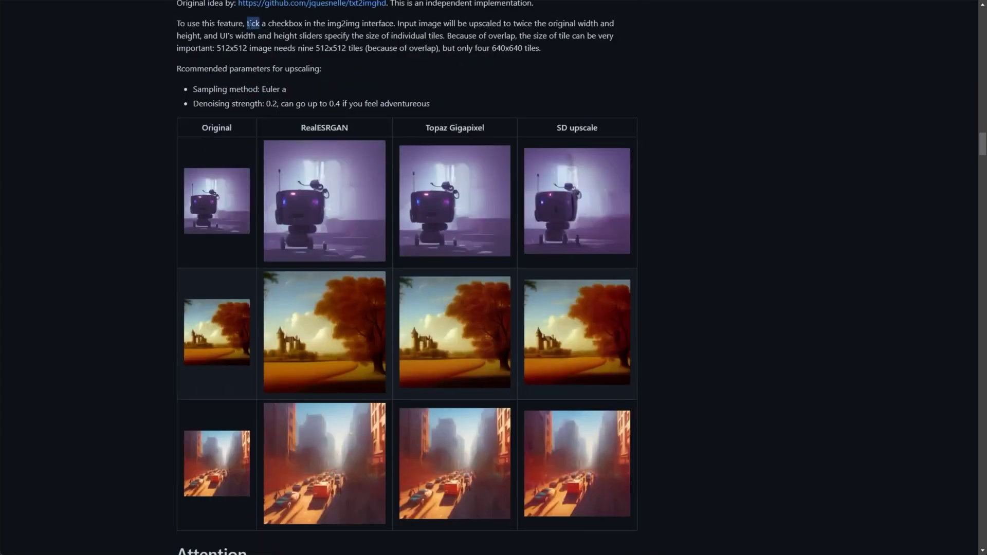
scroll(237, 174, down, 7)
double_click(237, 174)
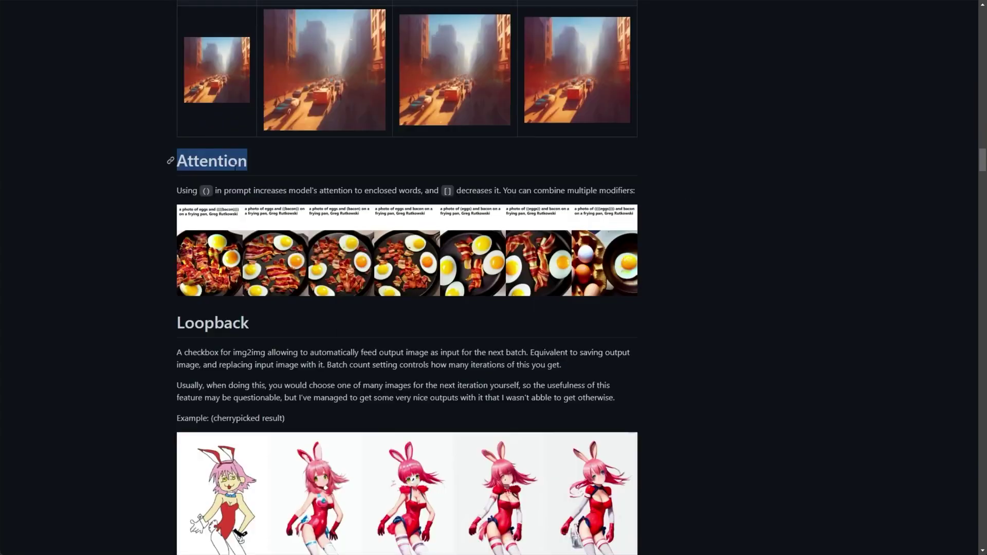
scroll(237, 174, down, 20)
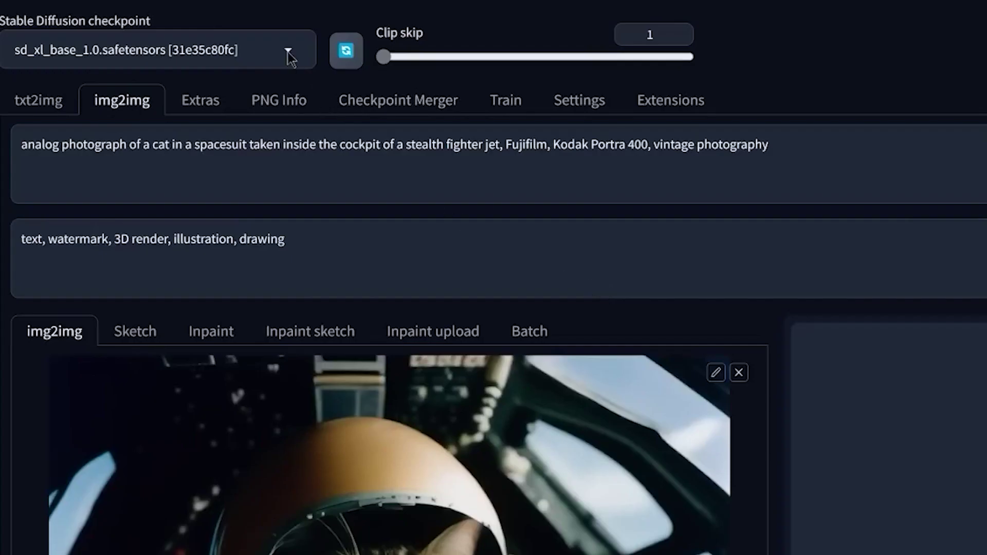
Load sd_xl_refiner_1.0 on img2img and enter 1024 for width and height
click(288, 52)
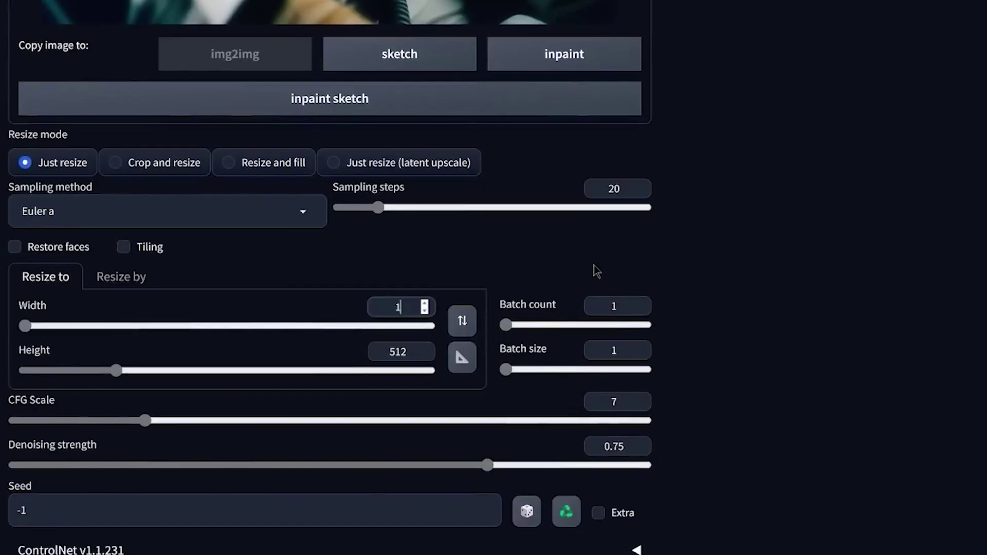
text(024)
key(Tab)
text(1024)
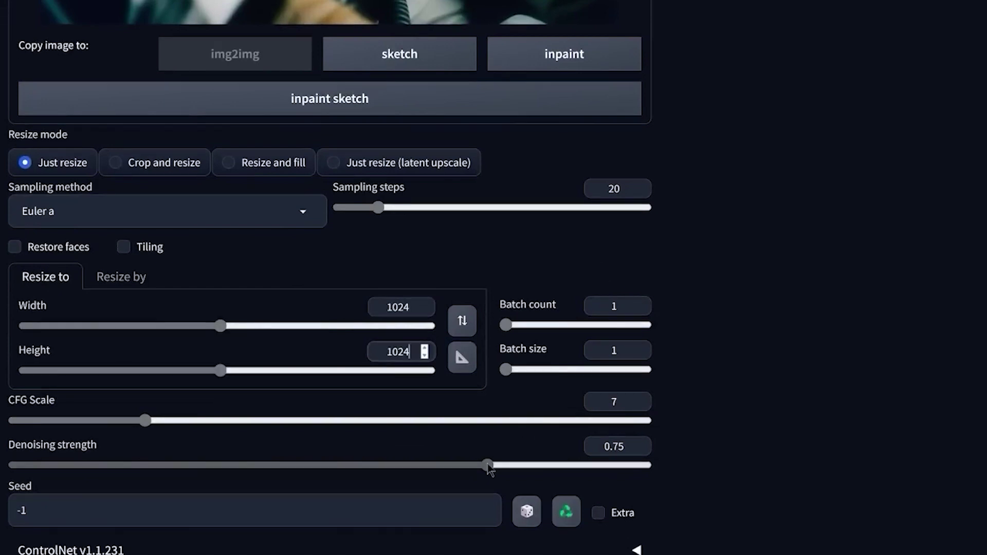
Drag the img2img denoising strength slider down to 0.23
drag(488, 465, 160, 467)
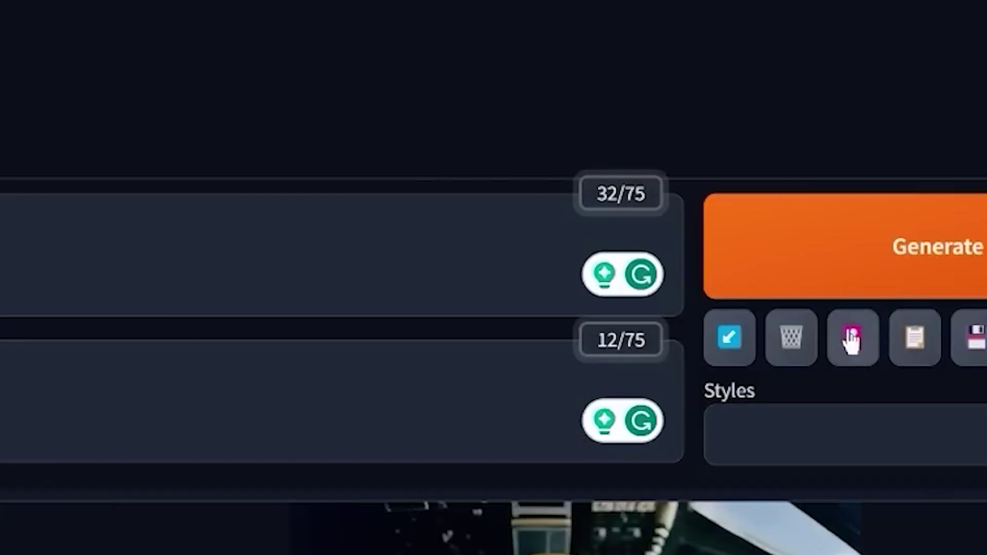
Insert the offset LoRA tag <lora:offset_0.2:1> from the extra networks Lora list
click(851, 338)
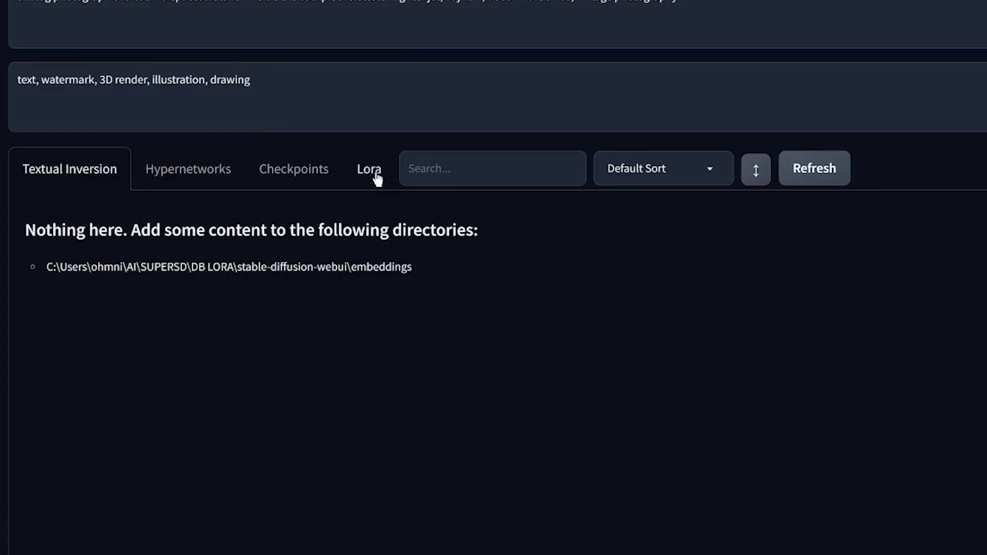
click(375, 174)
scroll(832, 222, down, 5)
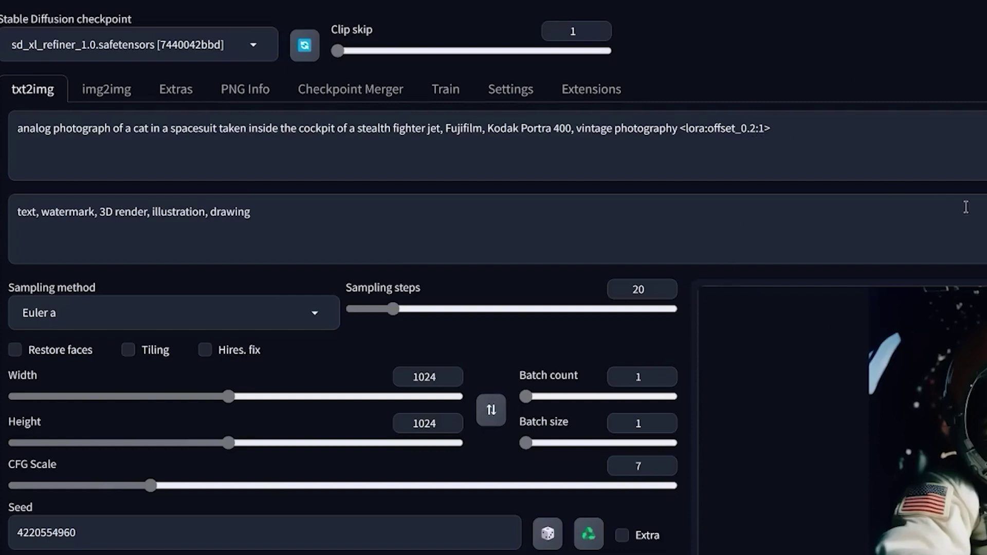
Generate the LoRA-tagged prompt on sd_xl_base_1.0, then switch img2img to sd_xl_refiner_1.0
key(ctrl+Return)
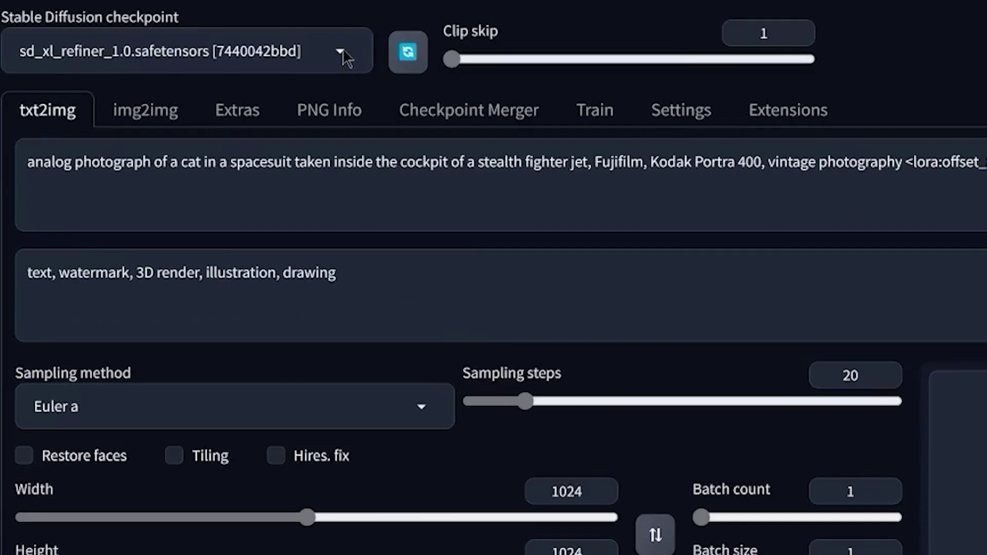
click(254, 45)
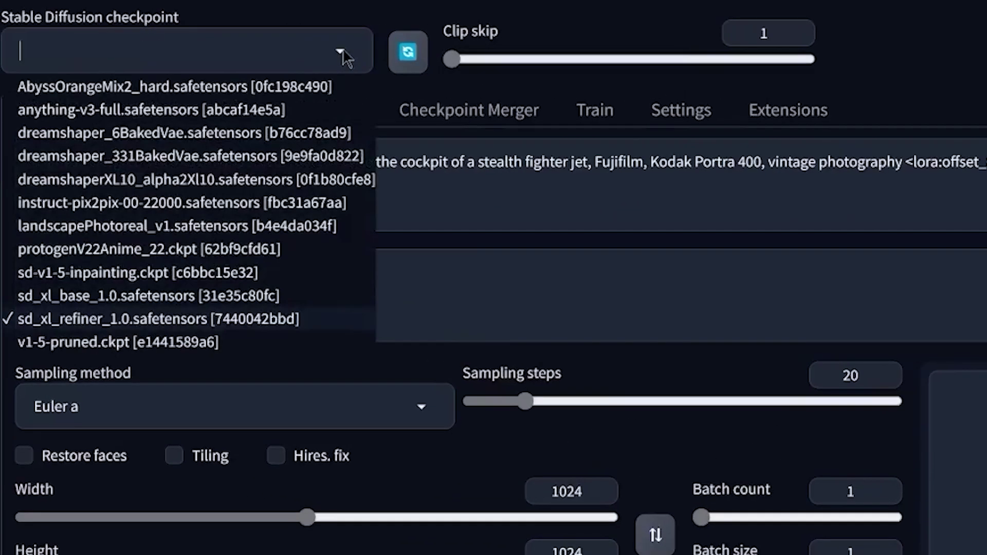
click(104, 302)
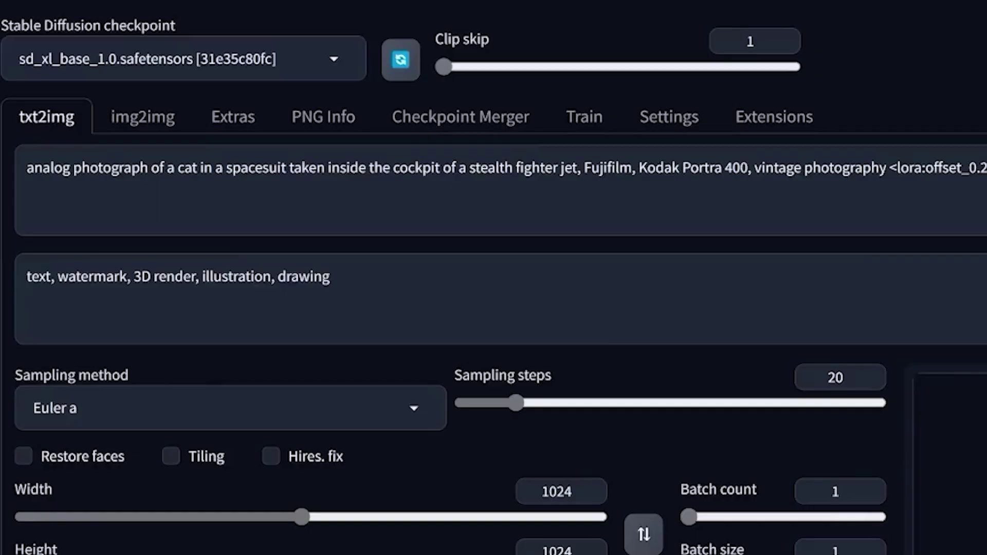
click(206, 58)
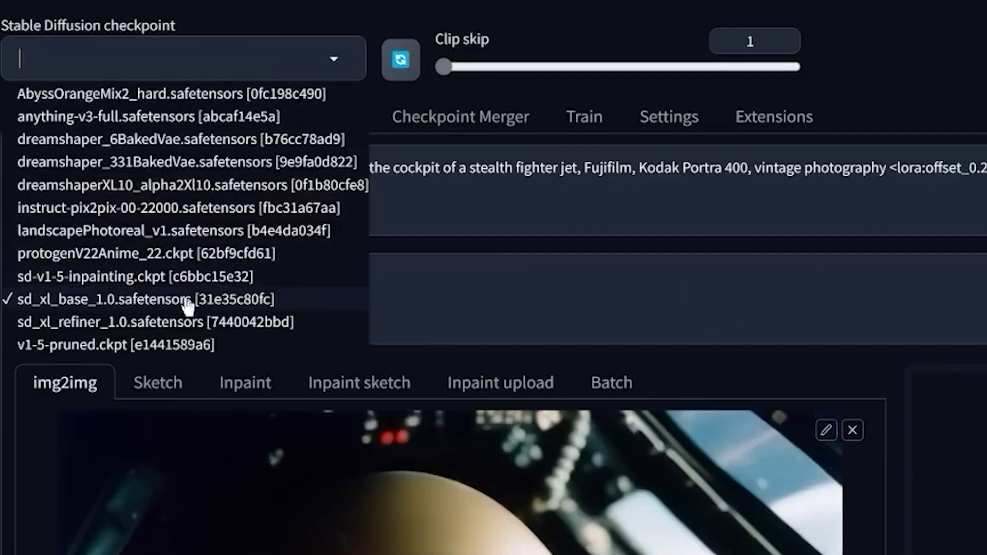
click(172, 323)
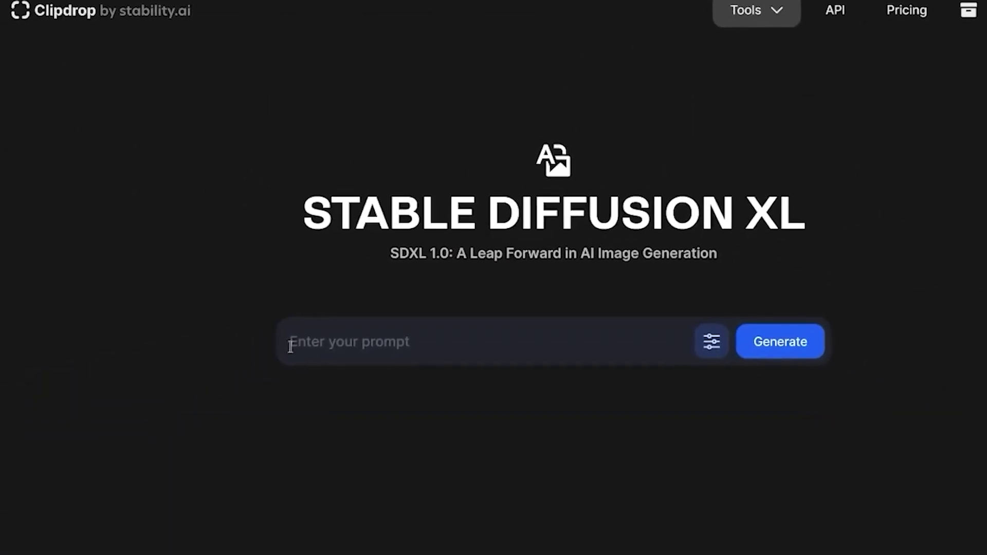
Show Clipdrop's SDXL style and negative prompt options, then open the Reddit style keywords post
click(711, 341)
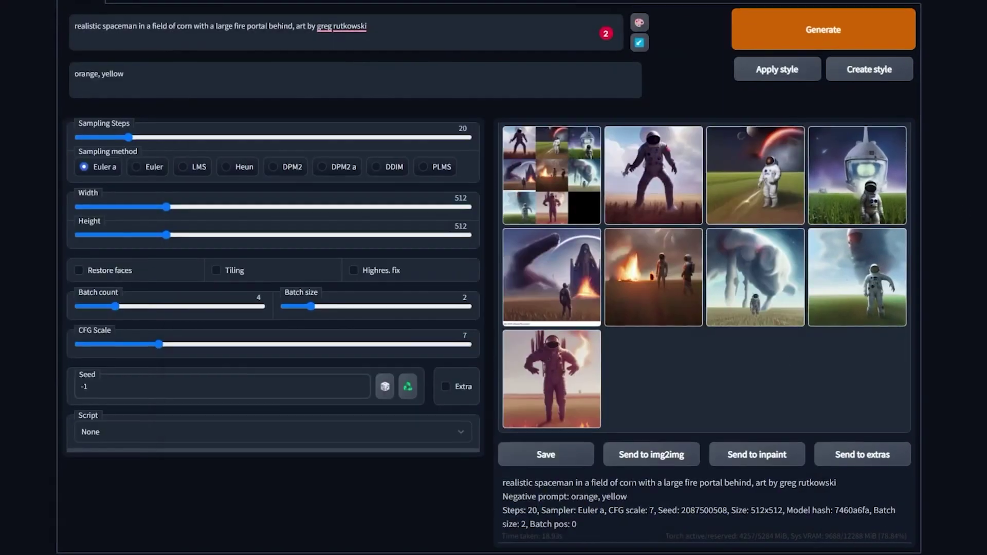
click(354, 270)
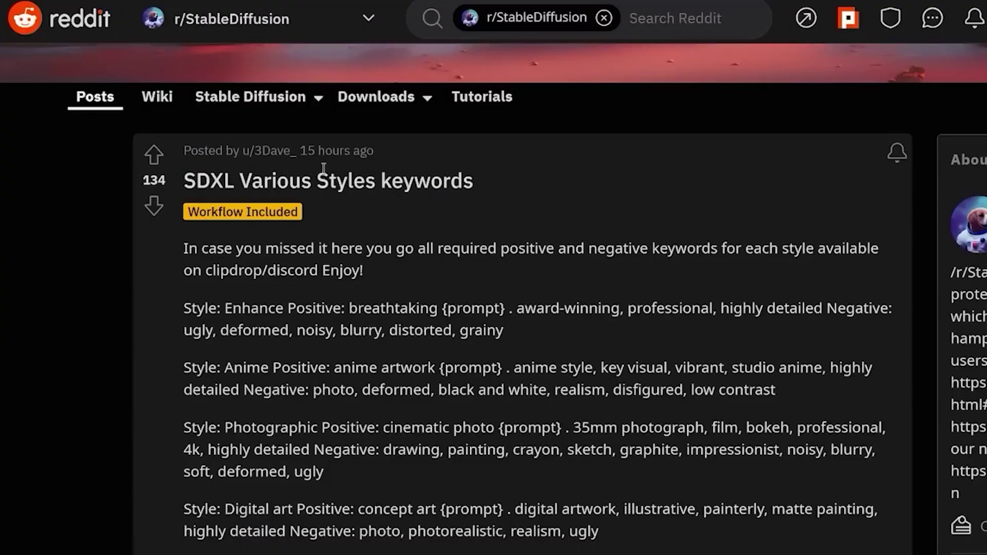
Scroll to the Reddit comment's styles.csv code block and select all its style lines
scroll(326, 169, down, 10)
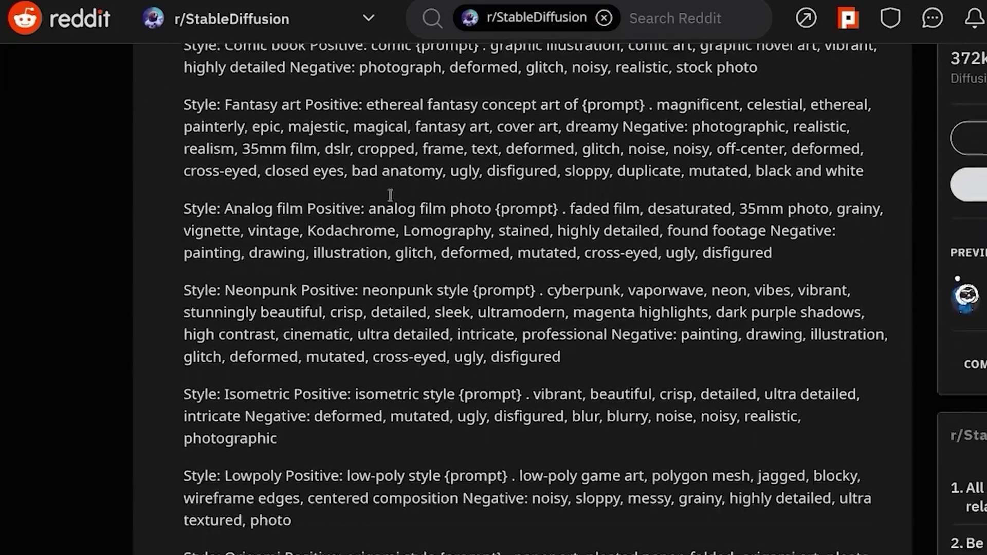
scroll(390, 209, down, 9)
scroll(537, 335, down, 8)
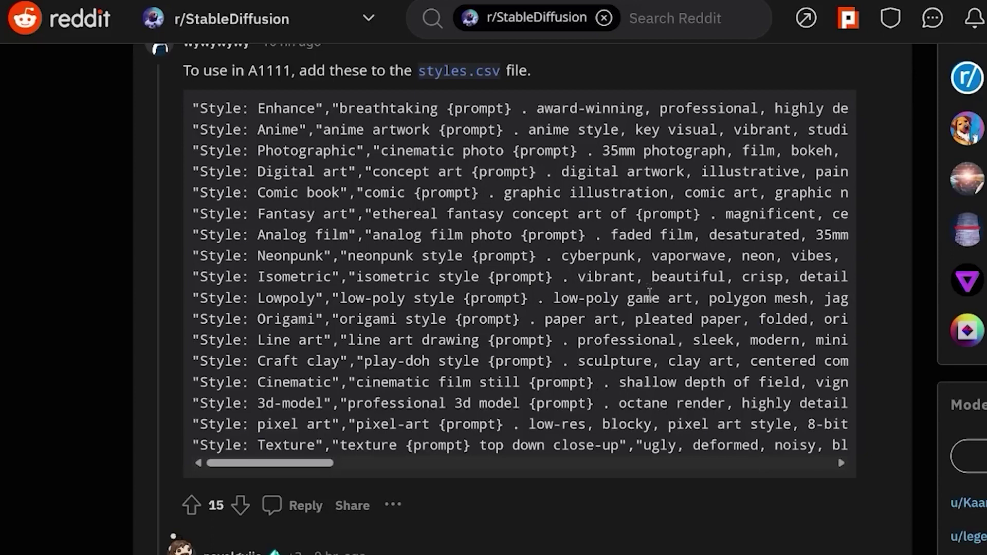
scroll(646, 293, up, 2)
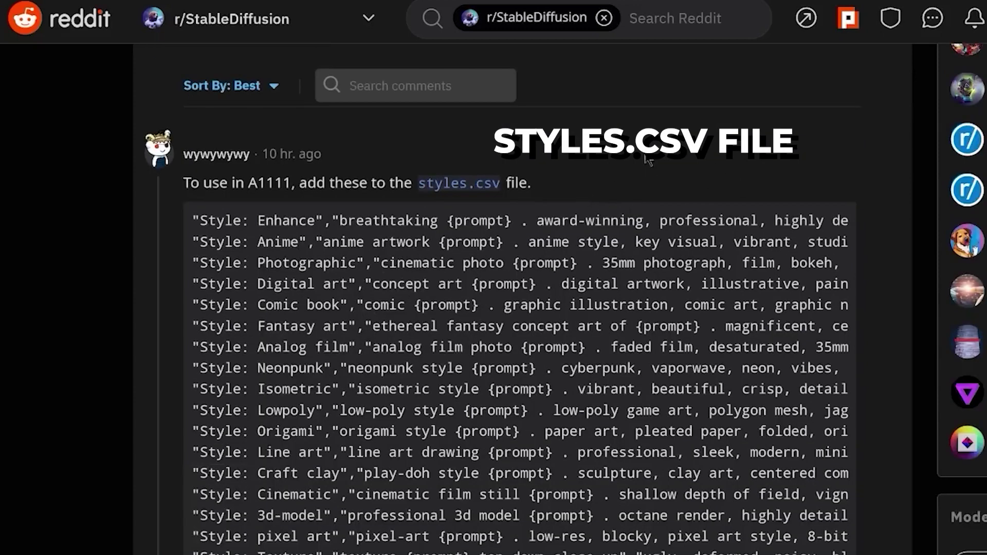
triple_click(277, 214)
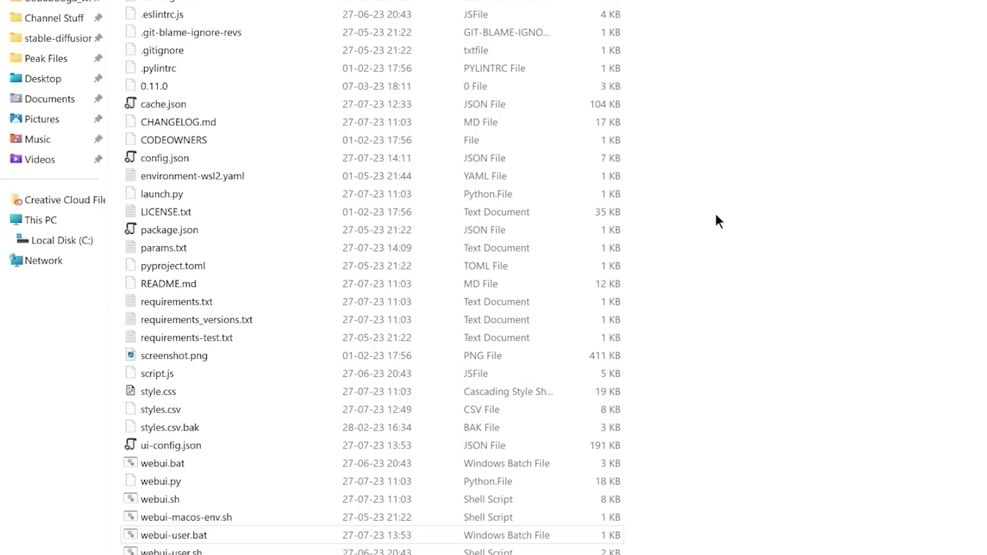
Open styles.csv in Notepad++ and paste the 17 style rows, Enhance to Texture, below the header
right_click(155, 409)
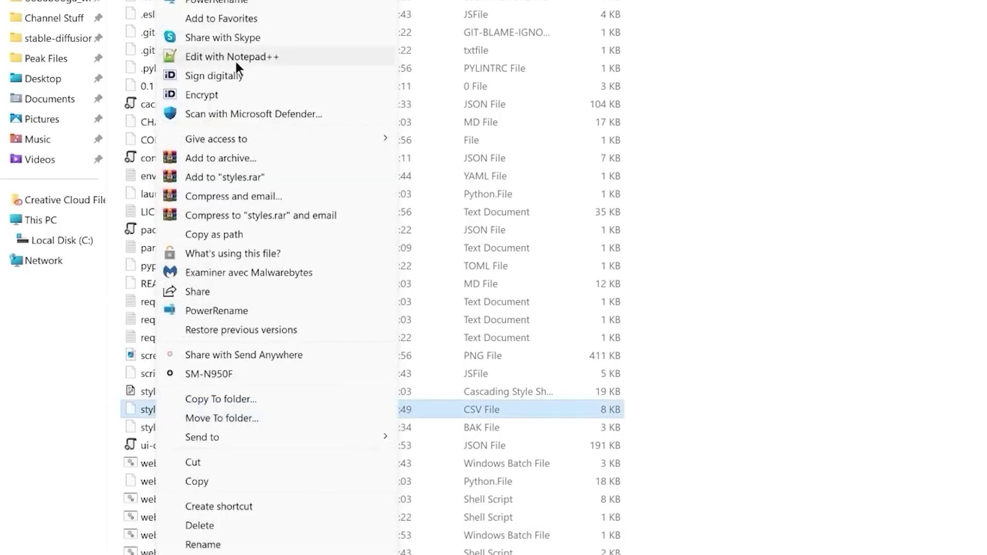
click(232, 56)
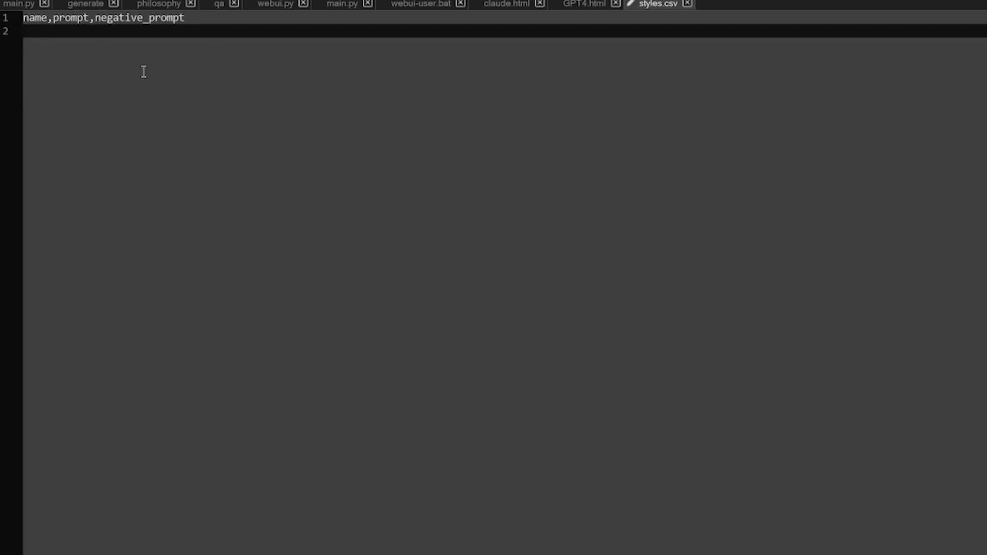
key(ctrl+v)
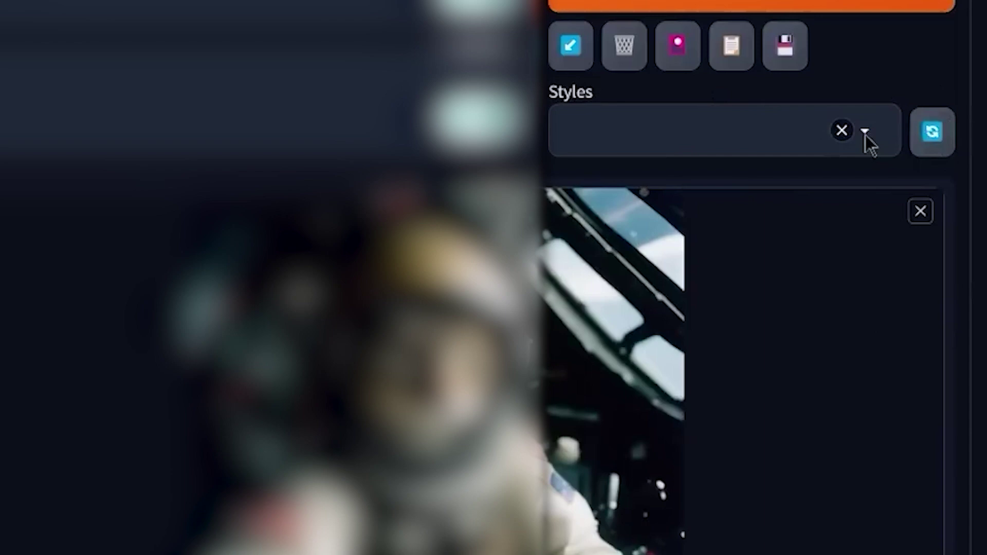
Apply the Style: Origami preset and generate the paper-cut cat image
click(865, 372)
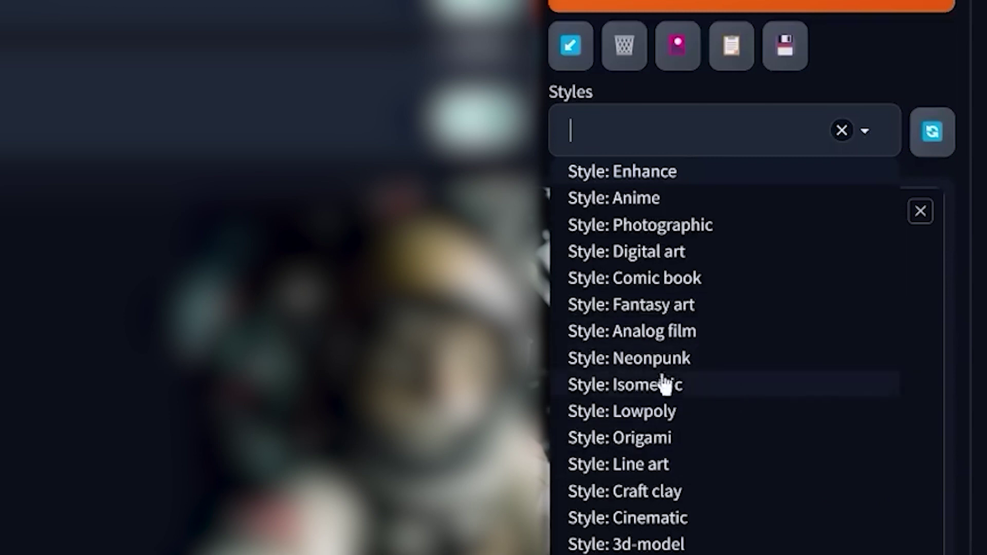
click(653, 443)
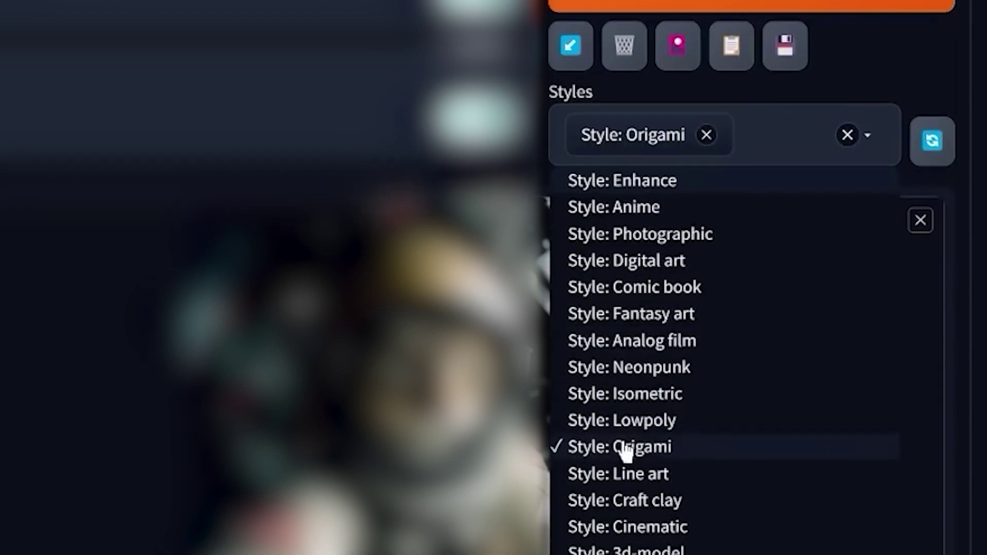
key(Escape)
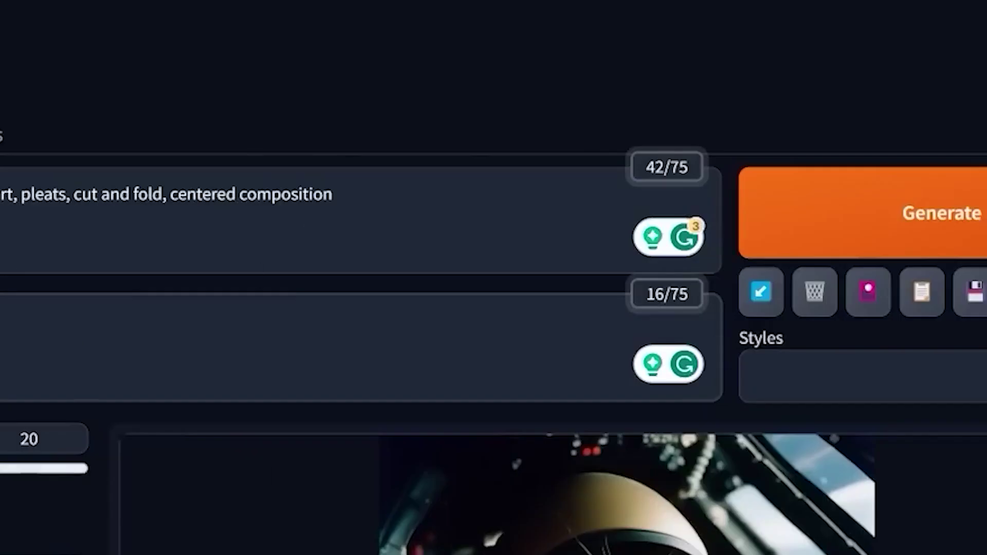
click(916, 247)
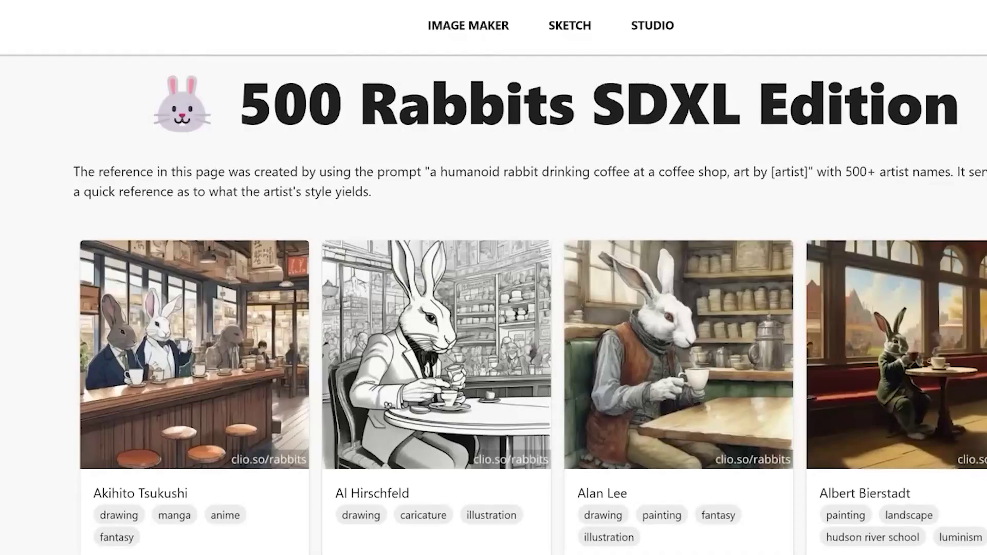
Scroll through the 500 Rabbits SDXL Edition artist cards of rabbits drinking coffee
scroll(494, 309, down, 6)
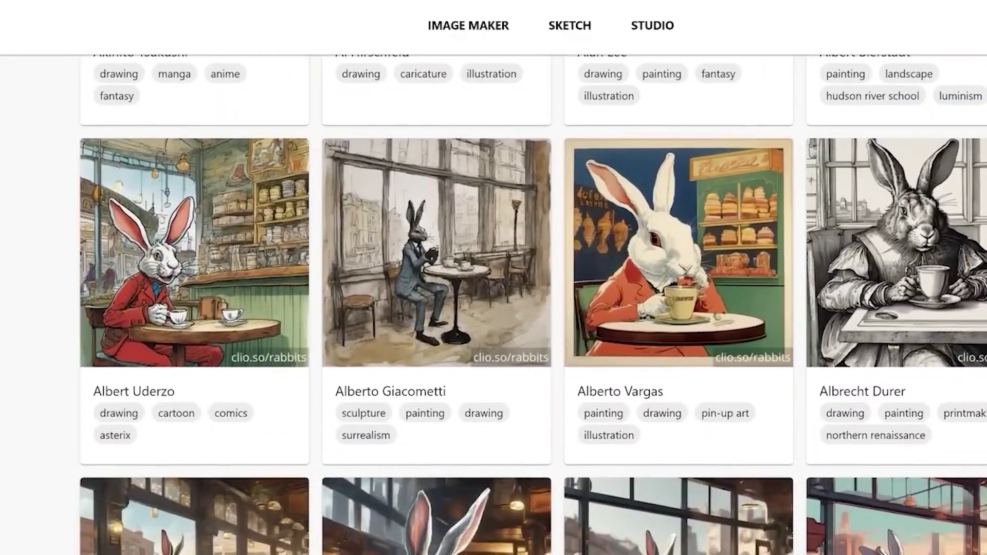
scroll(494, 309, down, 10)
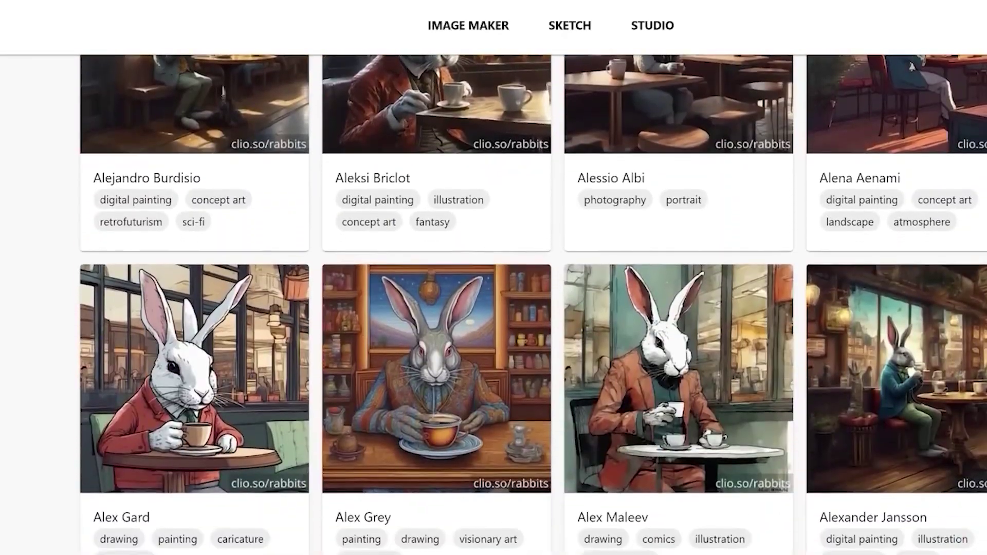
scroll(493, 308, up, 15)
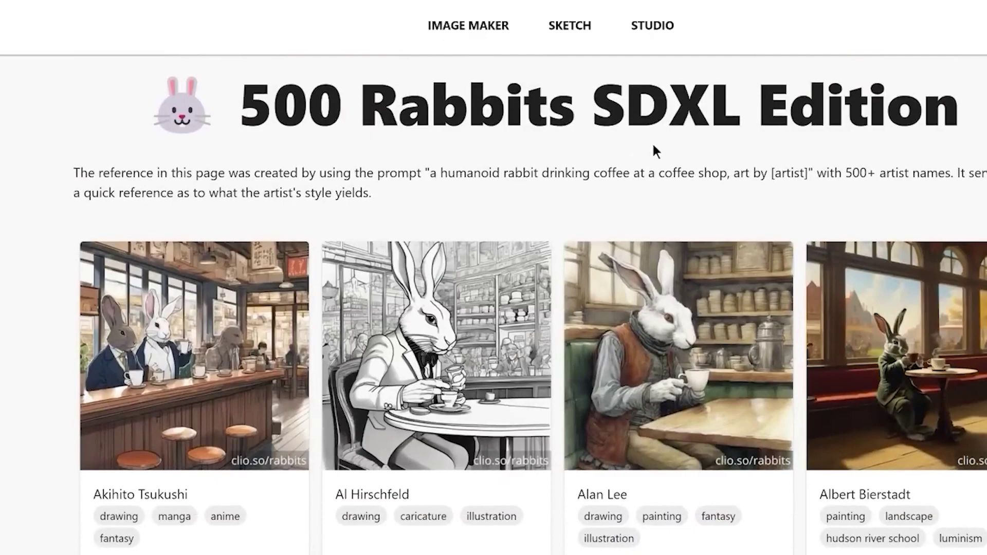
scroll(944, 149, down, 15)
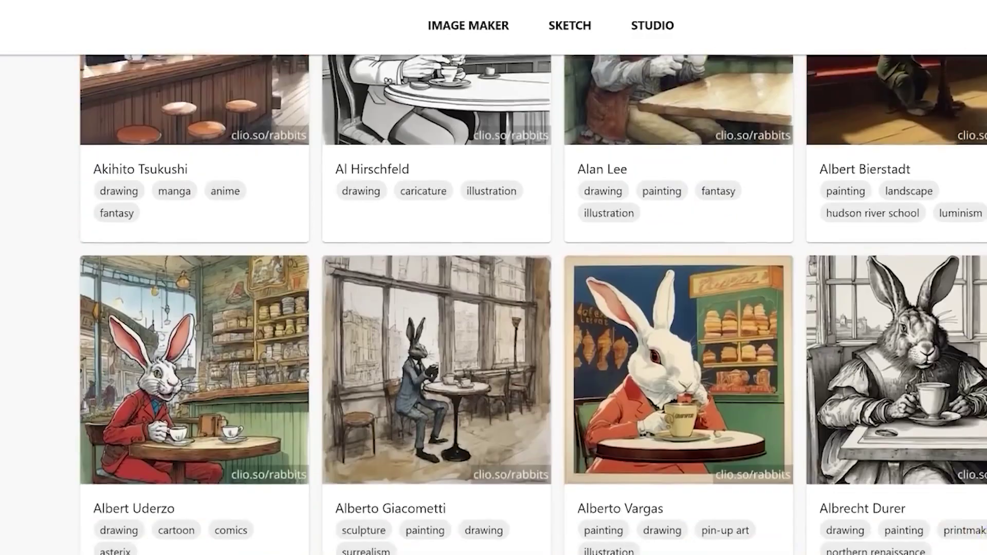
scroll(494, 309, down, 8)
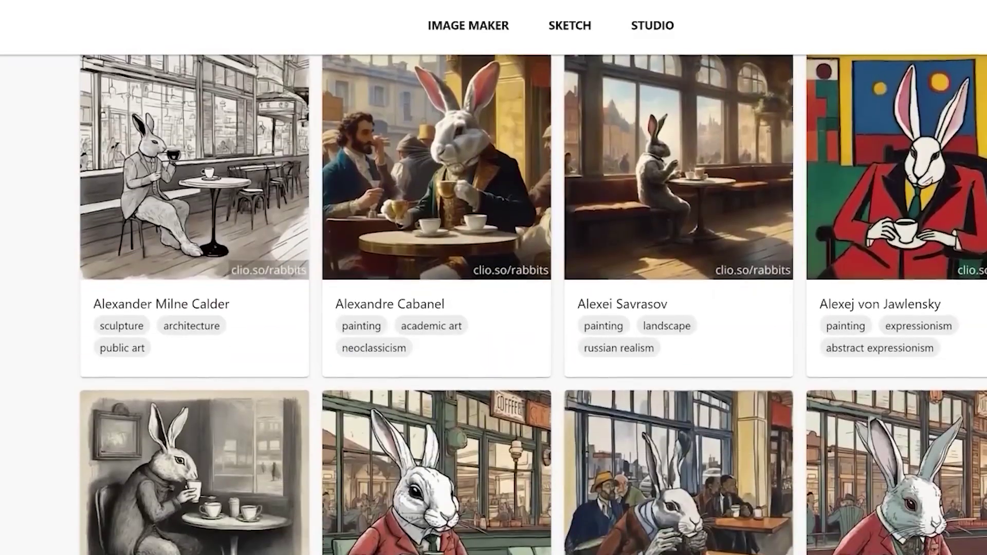
scroll(494, 309, down, 15)
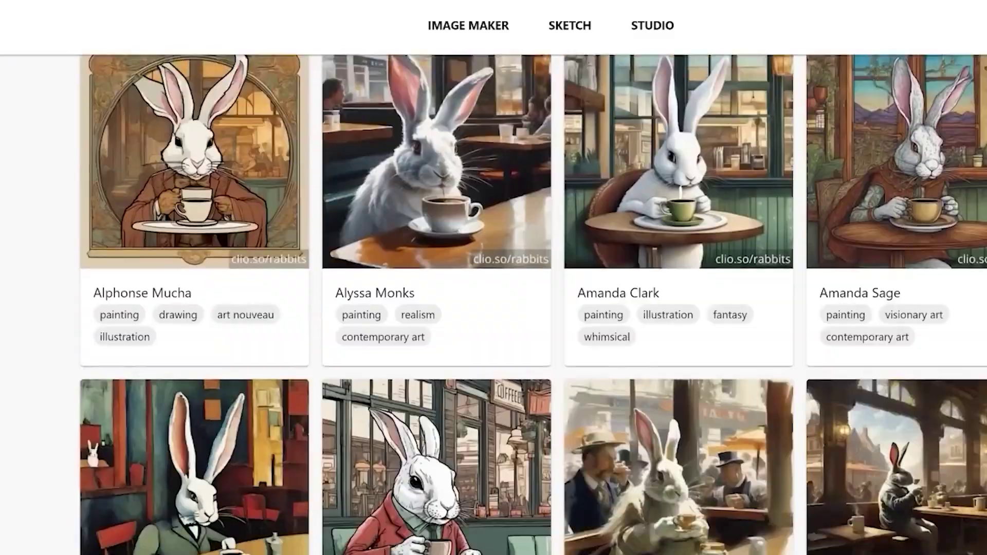
scroll(493, 308, down, 15)
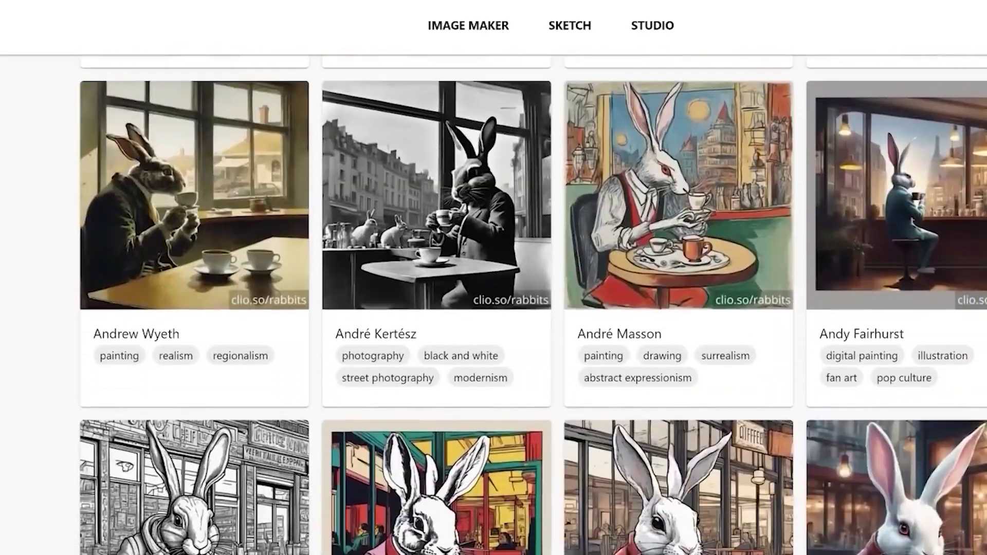
scroll(493, 308, down, 15)
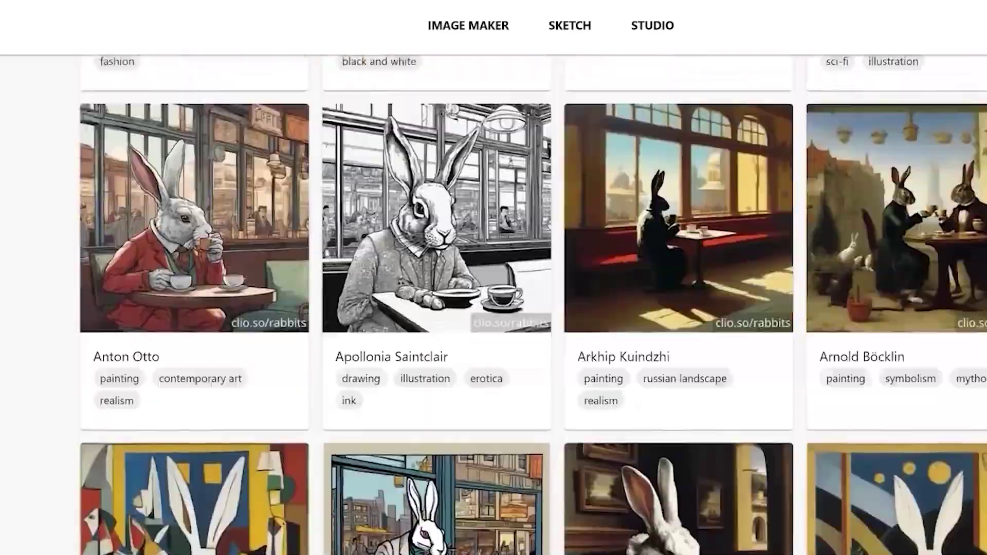
scroll(494, 308, down, 20)
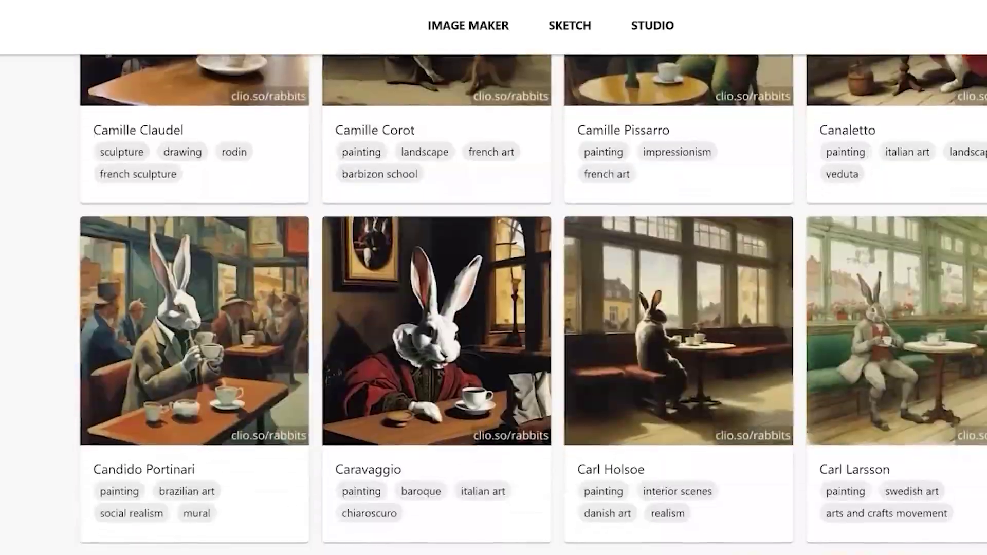
scroll(494, 309, down, 20)
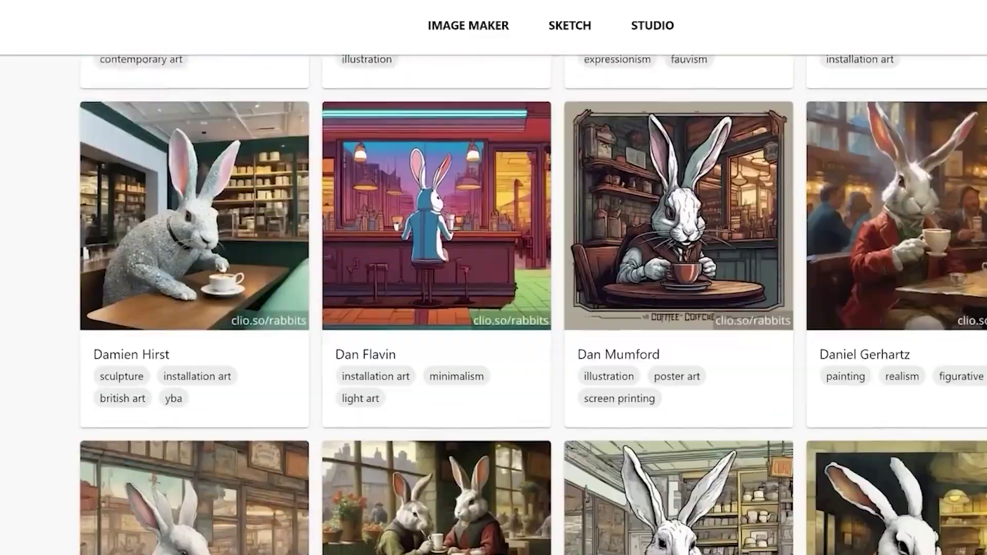
scroll(493, 308, down, 15)
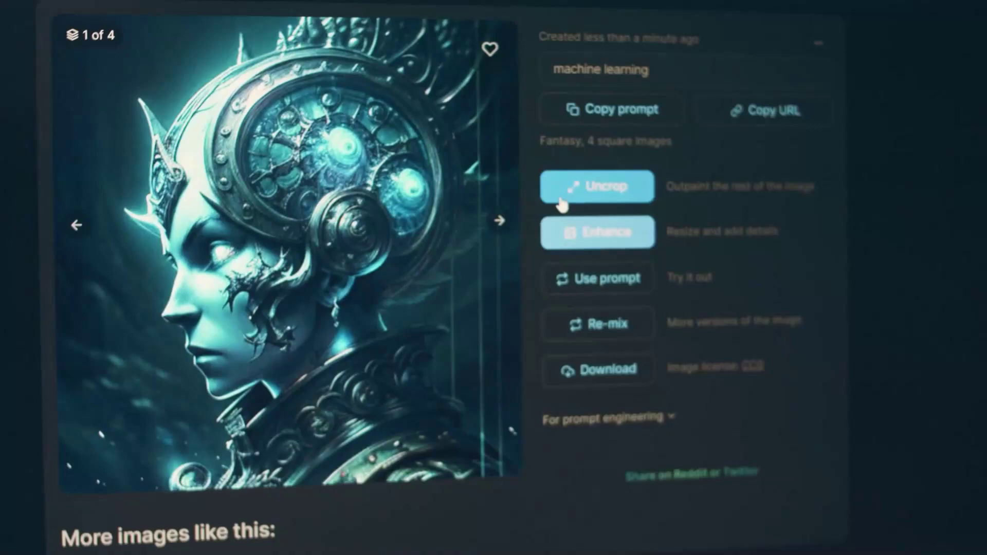
Cycle through Clipdrop's four Fantasy images for 'machine learning' back to image 1
click(499, 221)
click(499, 220)
click(499, 220)
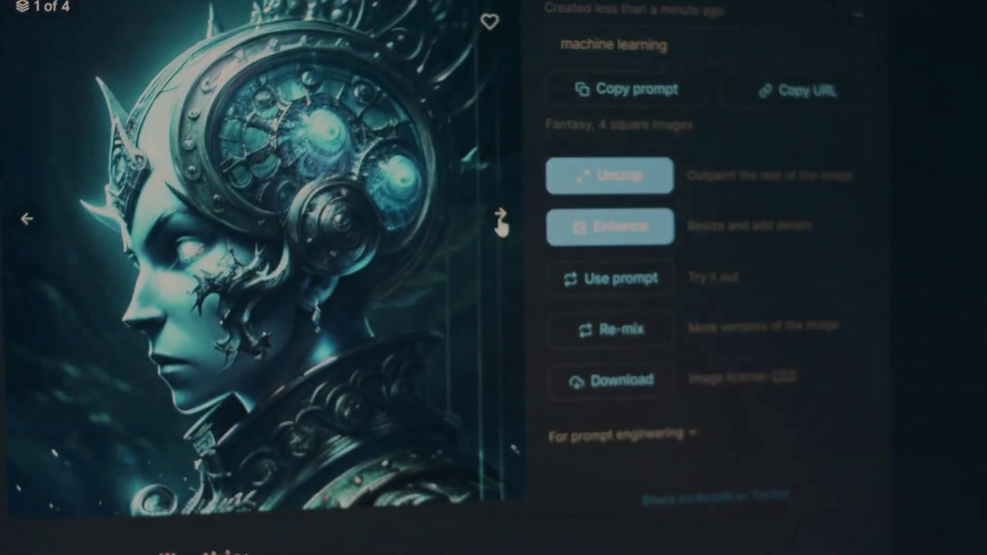